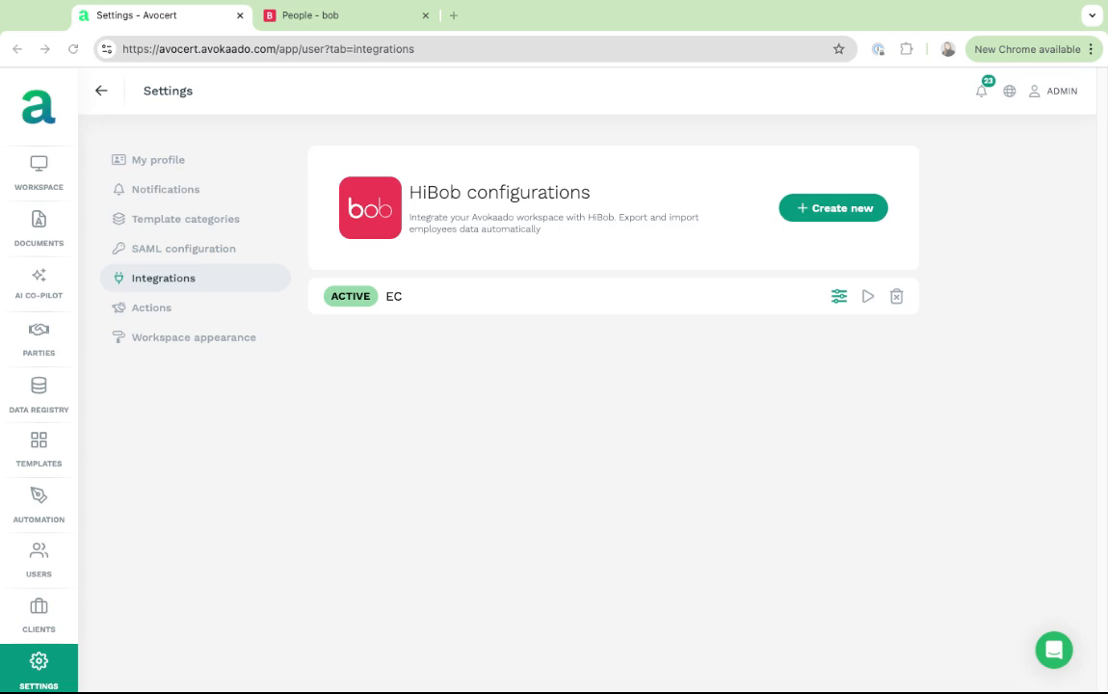
# Open the EC HiBob configuration and review its field mapping, pull triggers and push triggers
pyautogui.click(838, 297)
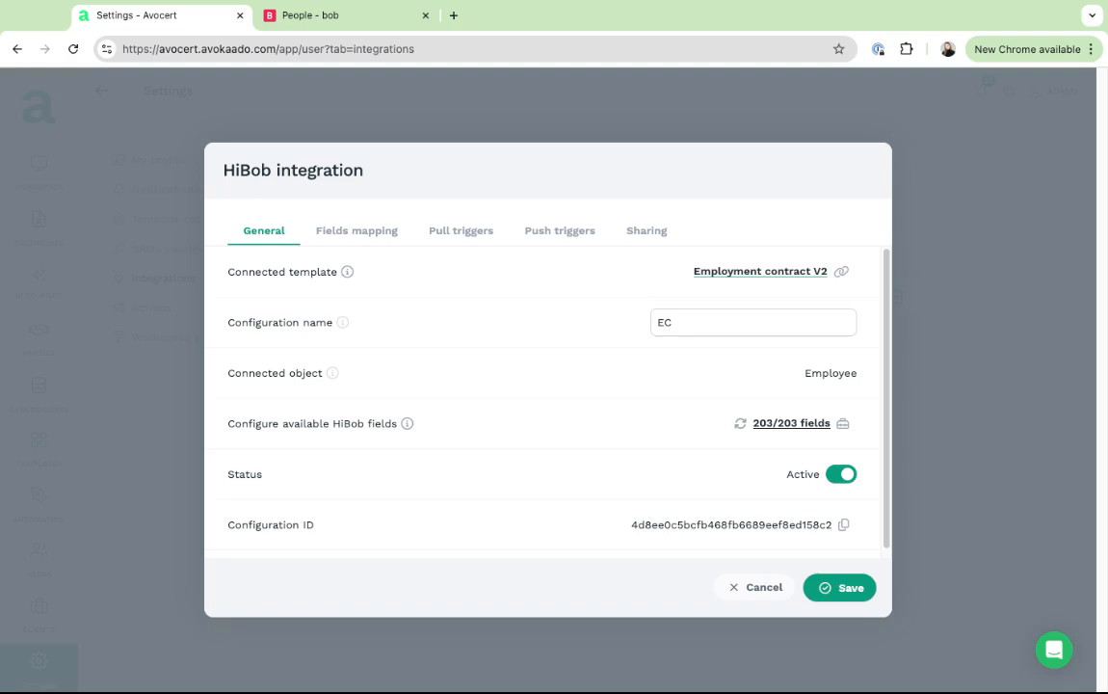
pyautogui.click(354, 232)
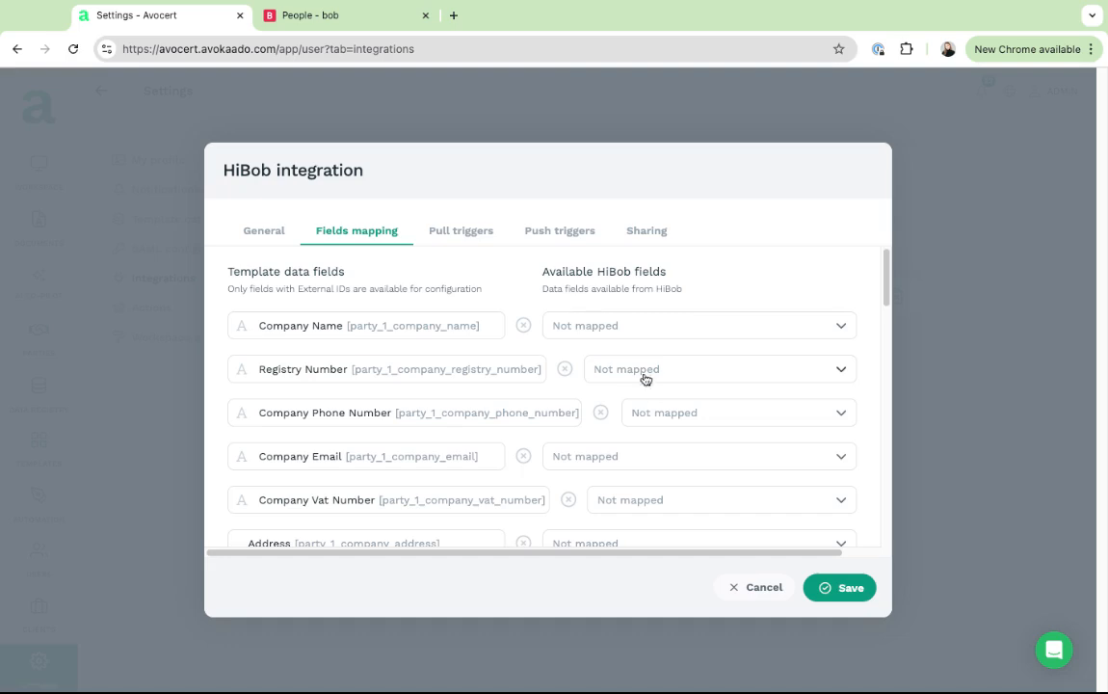
pyautogui.scroll(-1, 668, 404)
pyautogui.scroll(-5, 668, 403)
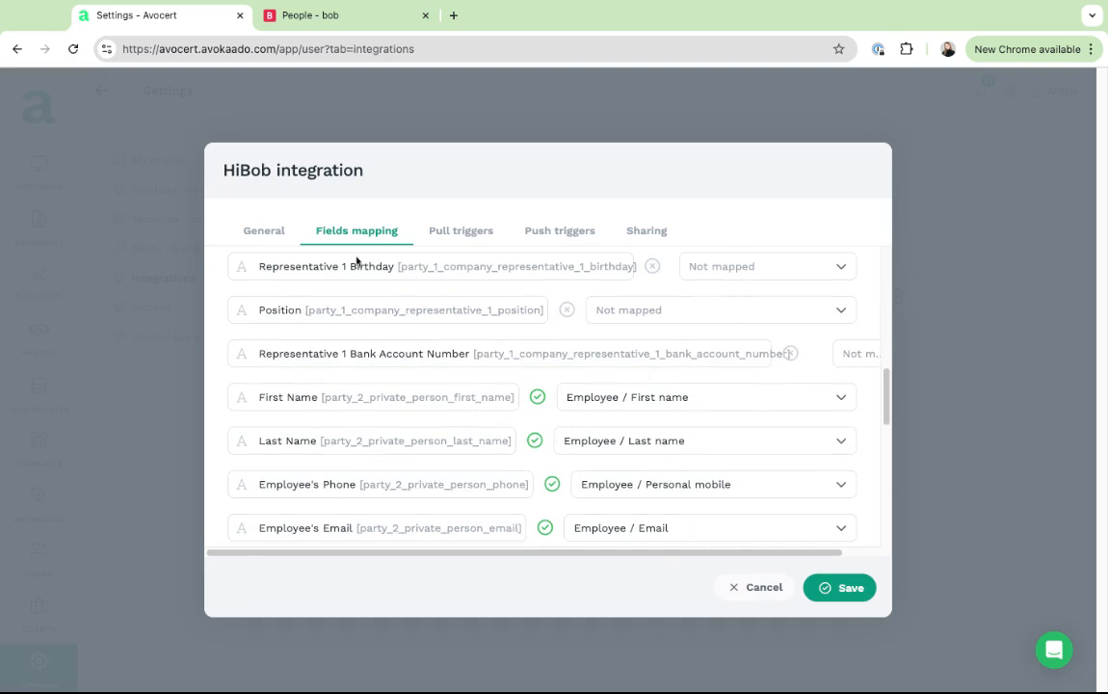
pyautogui.scroll(5, 375, 479)
pyautogui.scroll(-2, 375, 477)
pyautogui.scroll(-7, 374, 474)
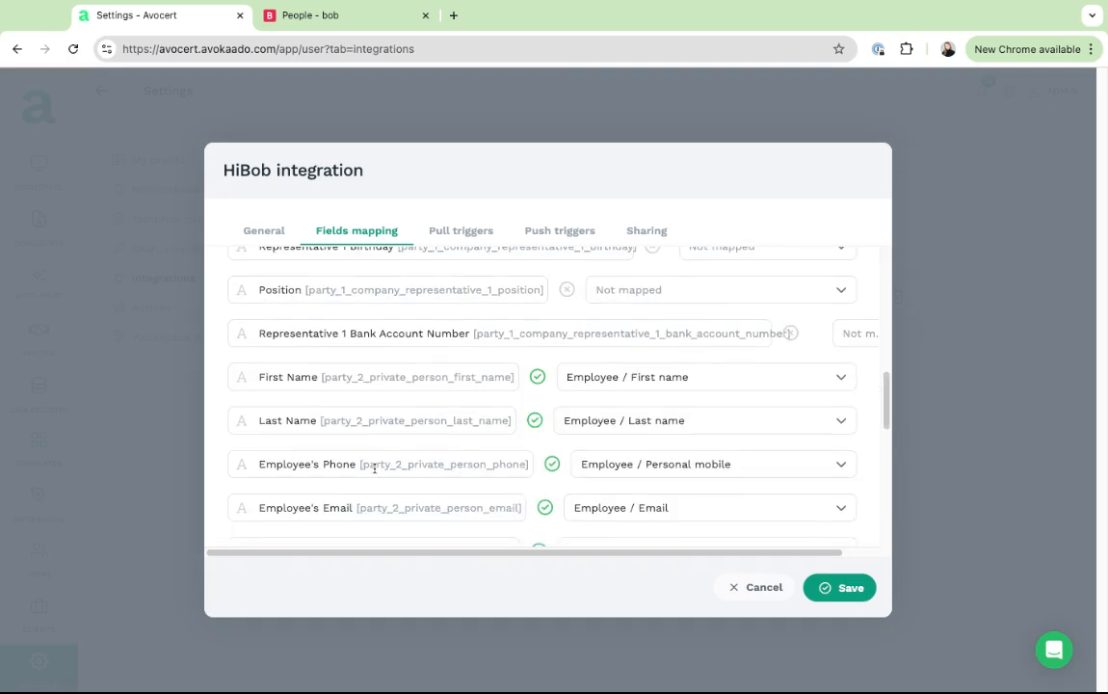
pyautogui.scroll(-3, 375, 468)
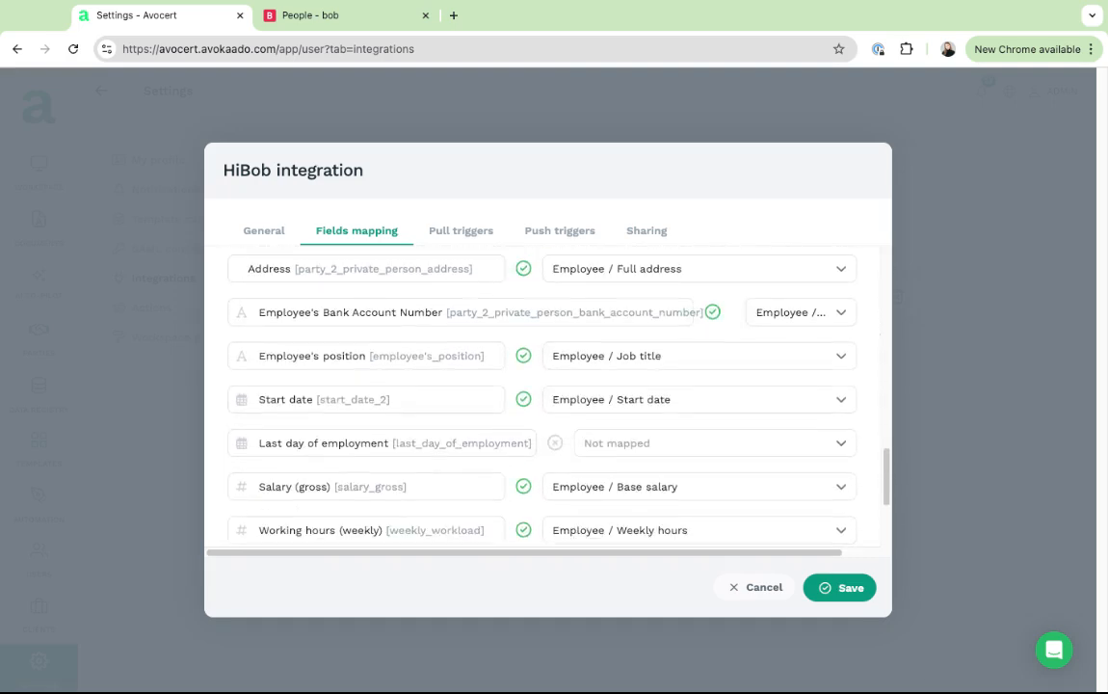
pyautogui.scroll(7, 412, 440)
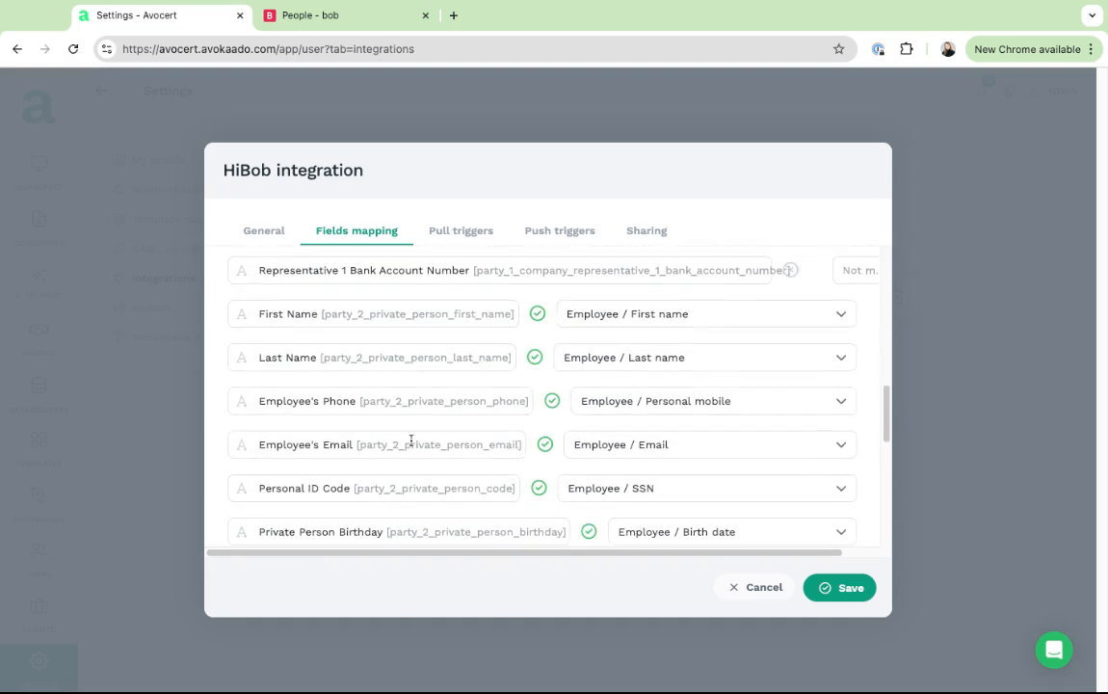
pyautogui.scroll(-1, 618, 450)
pyautogui.scroll(-3, 618, 450)
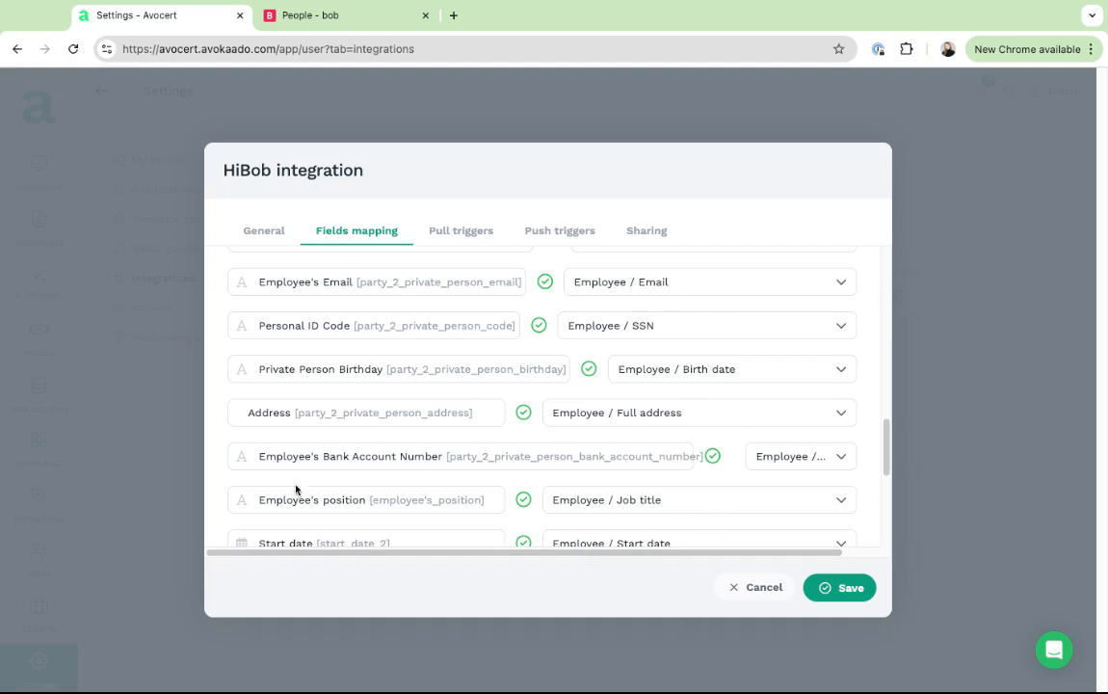
pyautogui.scroll(-5, 331, 523)
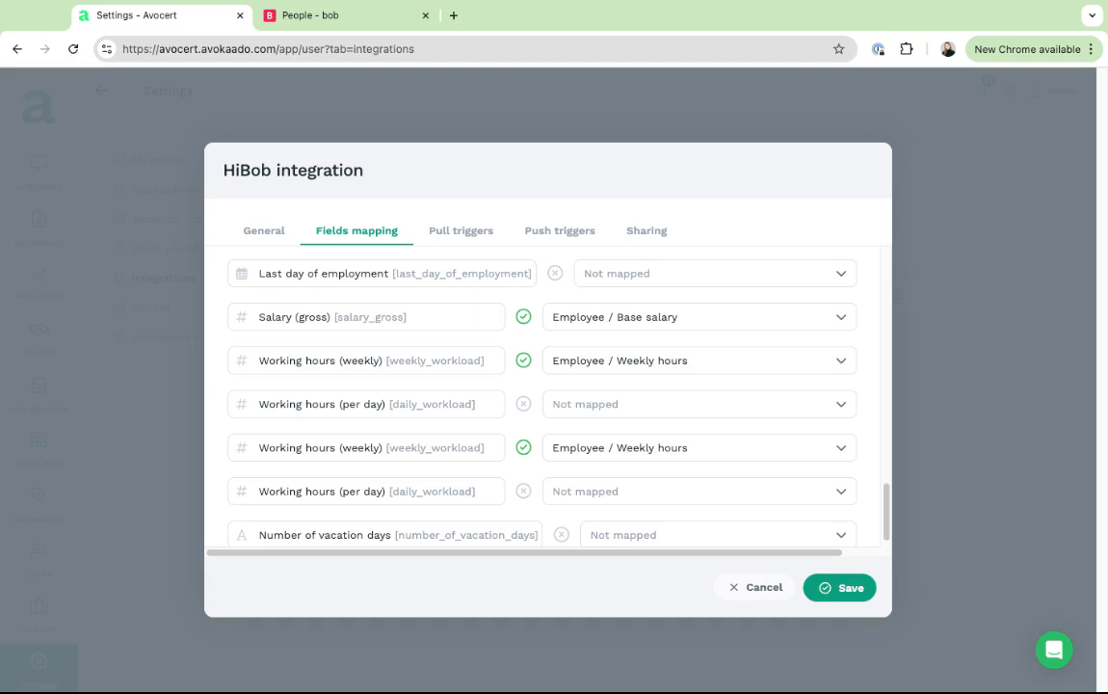
pyautogui.click(461, 232)
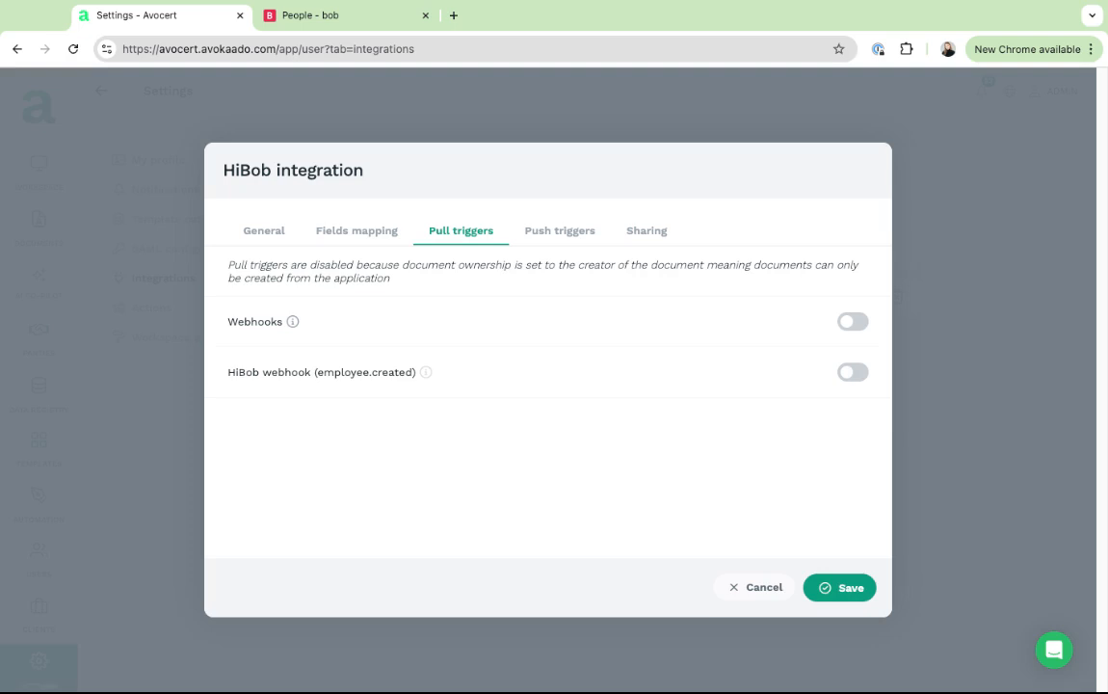
pyautogui.click(559, 235)
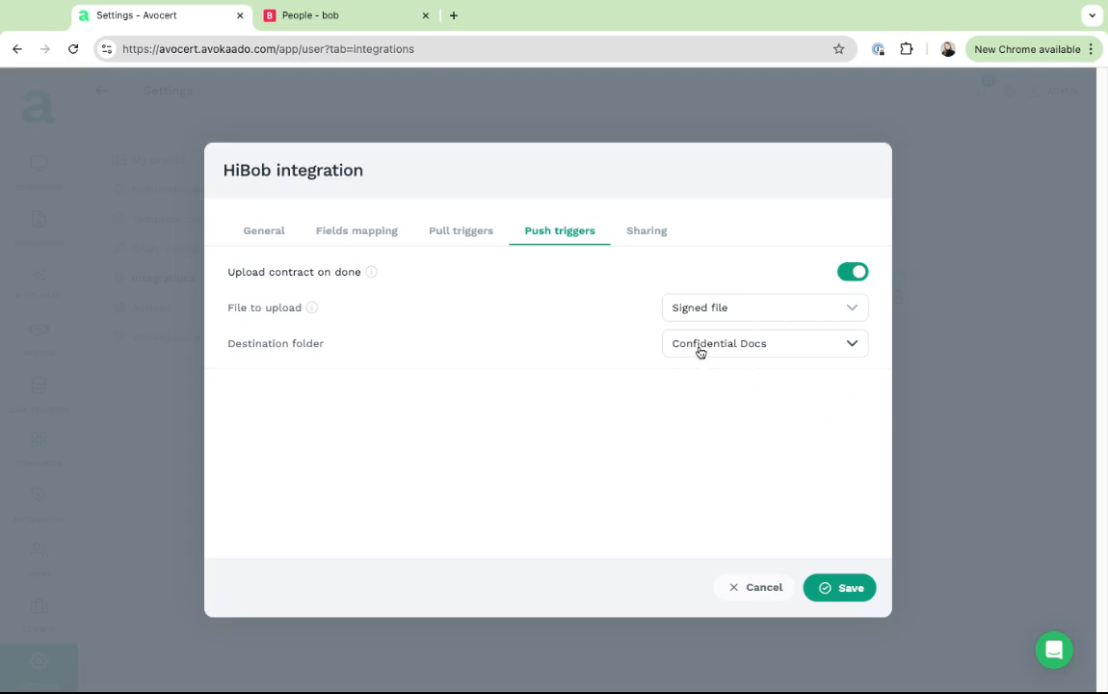
# Remove the signer role from the manager in the configuration's sharing settings
pyautogui.click(644, 231)
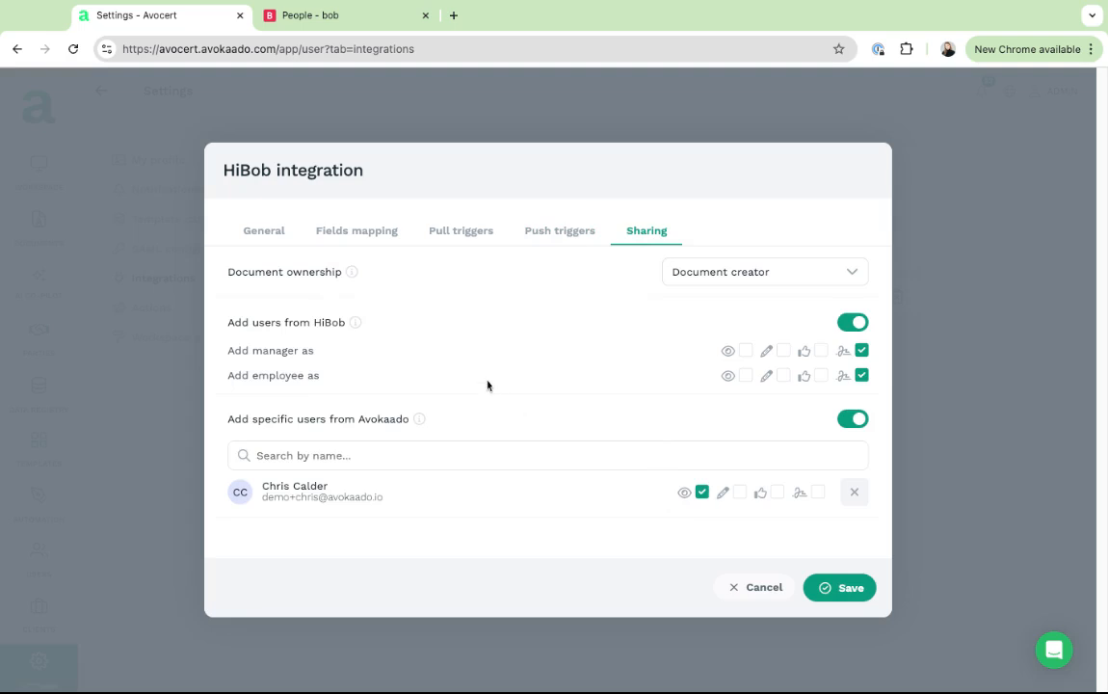
pyautogui.click(861, 350)
pyautogui.tripleClick(253, 490)
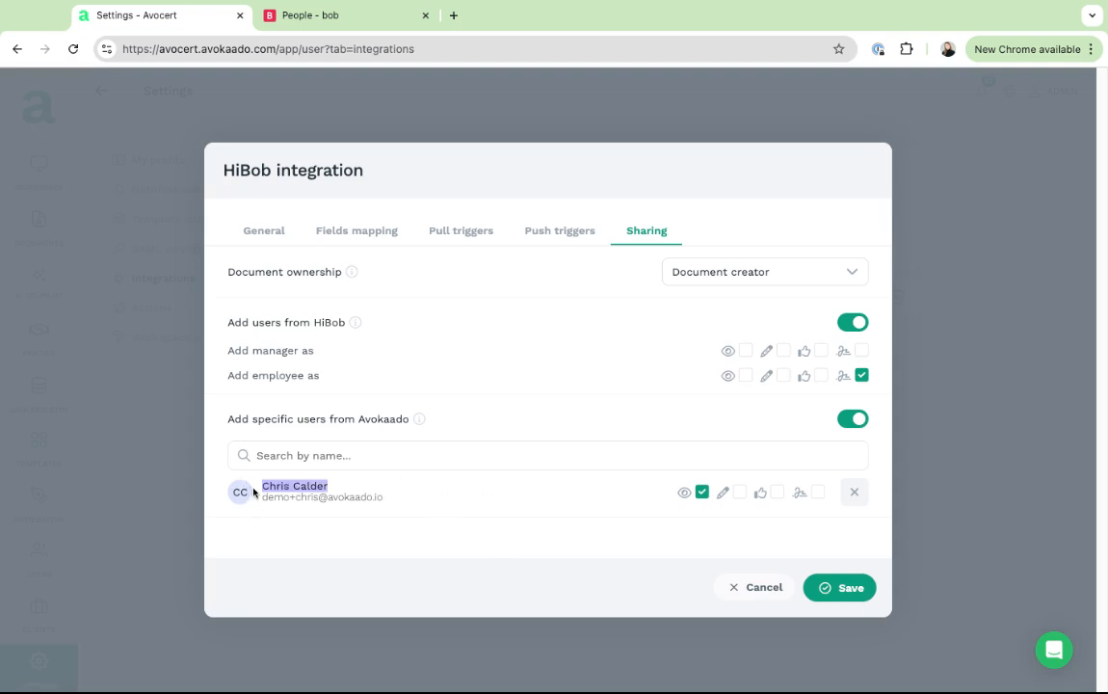
pyautogui.click(411, 508)
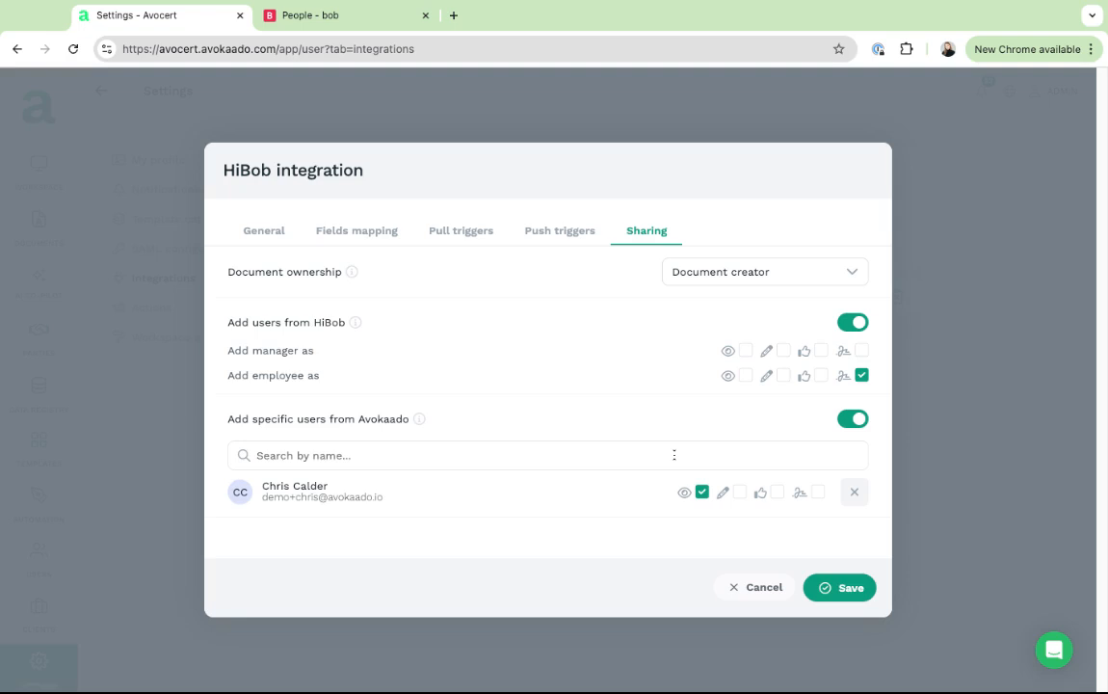
# Find another specific Avokaado user by name, add them as a signer, and save the HiBob configuration
pyautogui.write('hen')
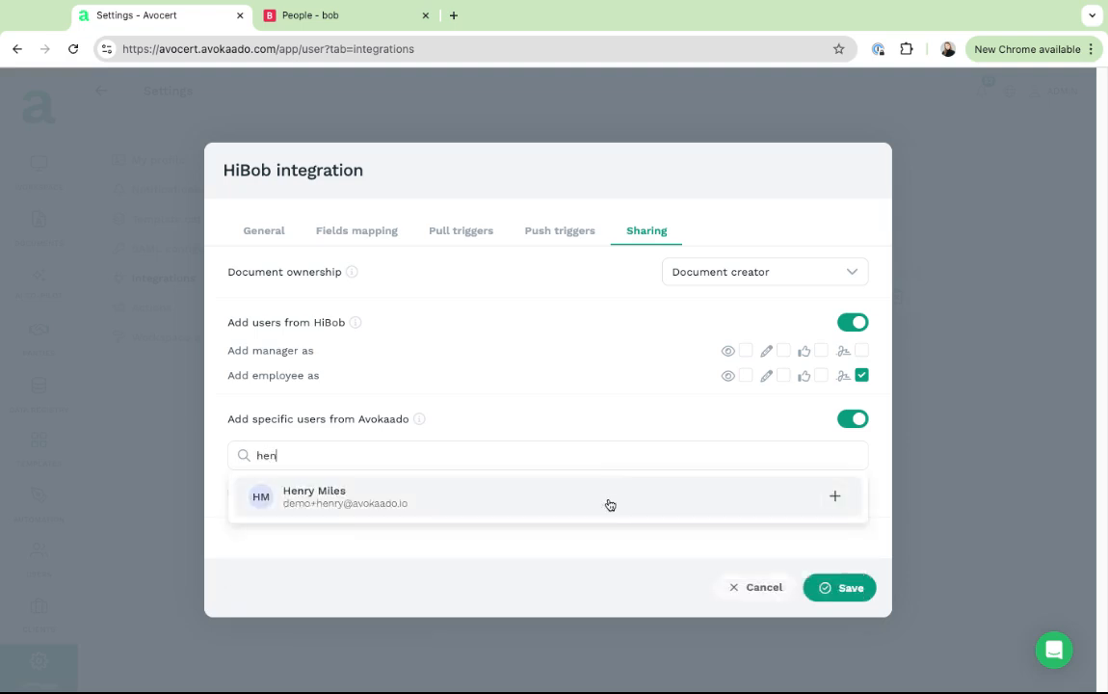
pyautogui.click(606, 500)
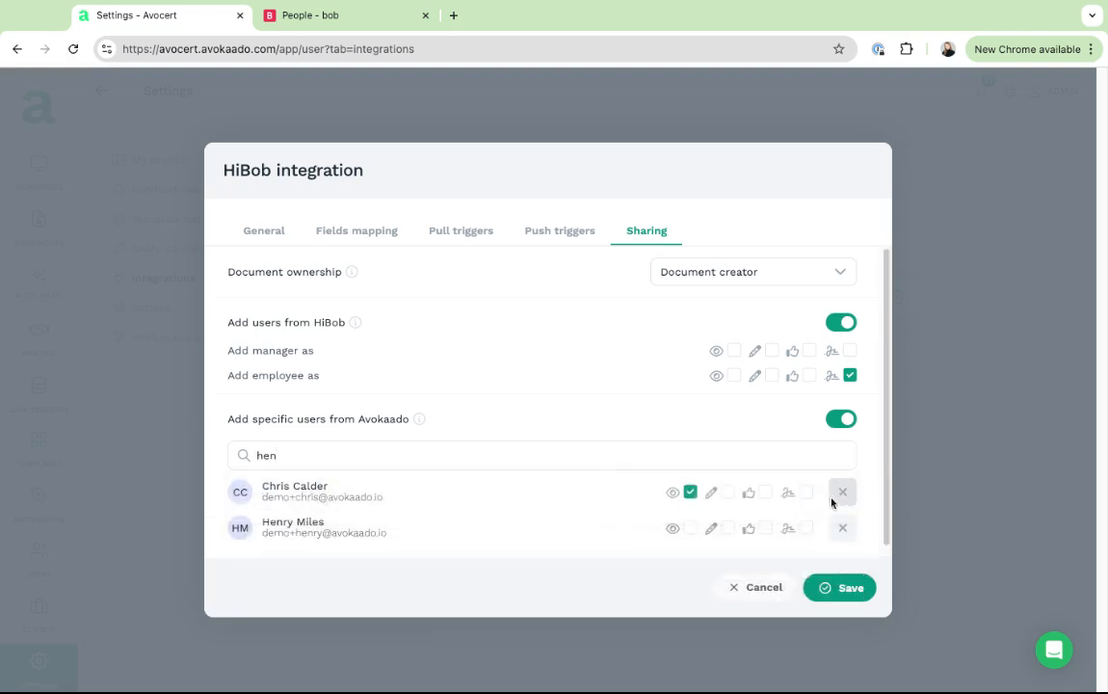
pyautogui.click(807, 528)
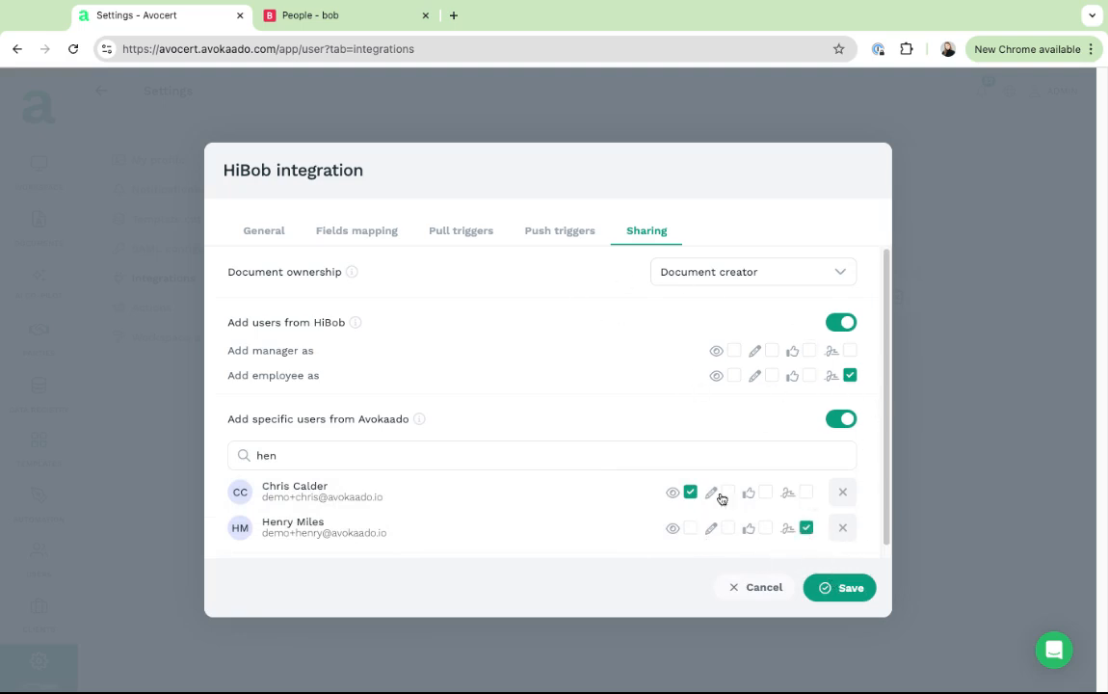
pyautogui.click(837, 596)
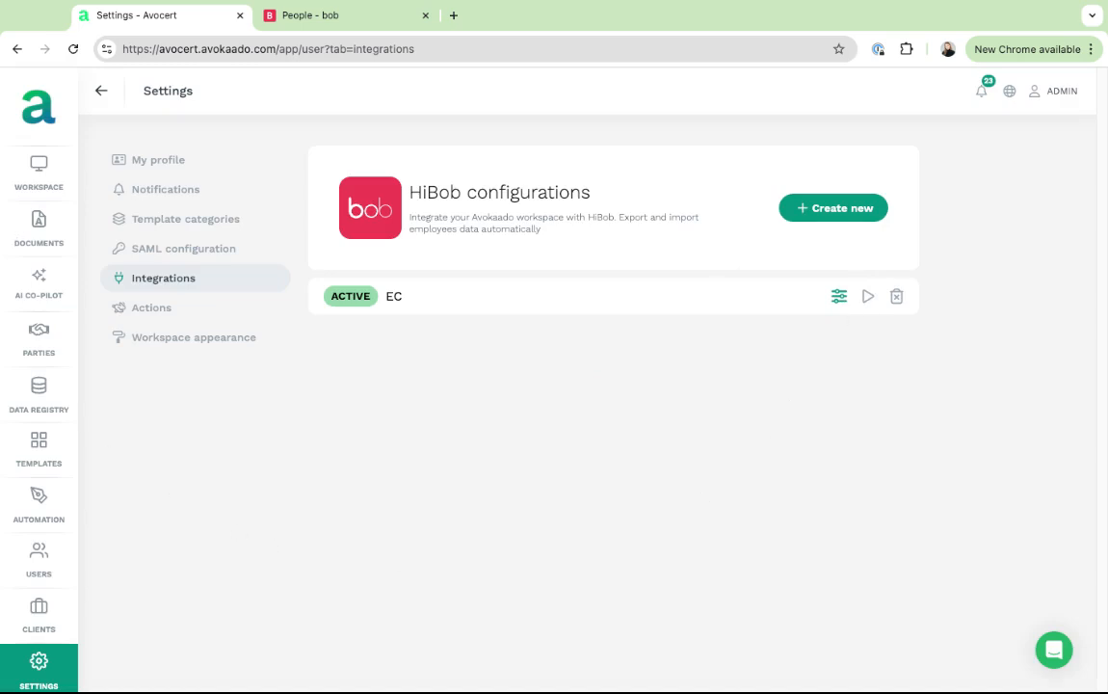
# Start a new document from the workspace using the EC HiBob integration, linked to the Employment contract V2 template
pyautogui.click(31, 190)
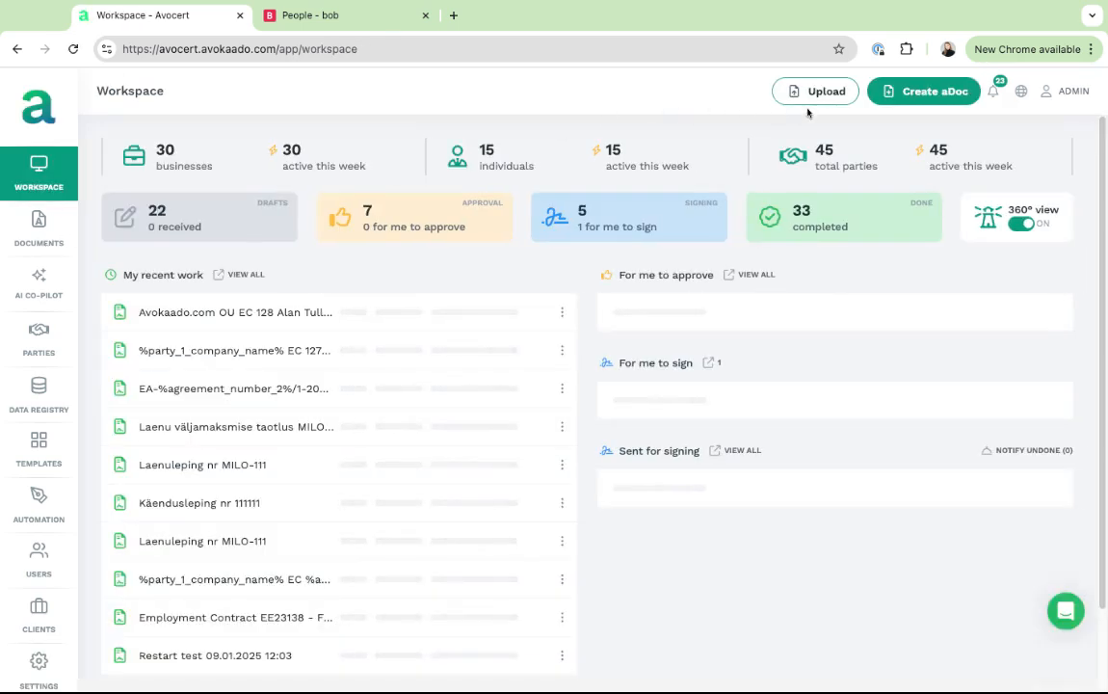
pyautogui.click(913, 92)
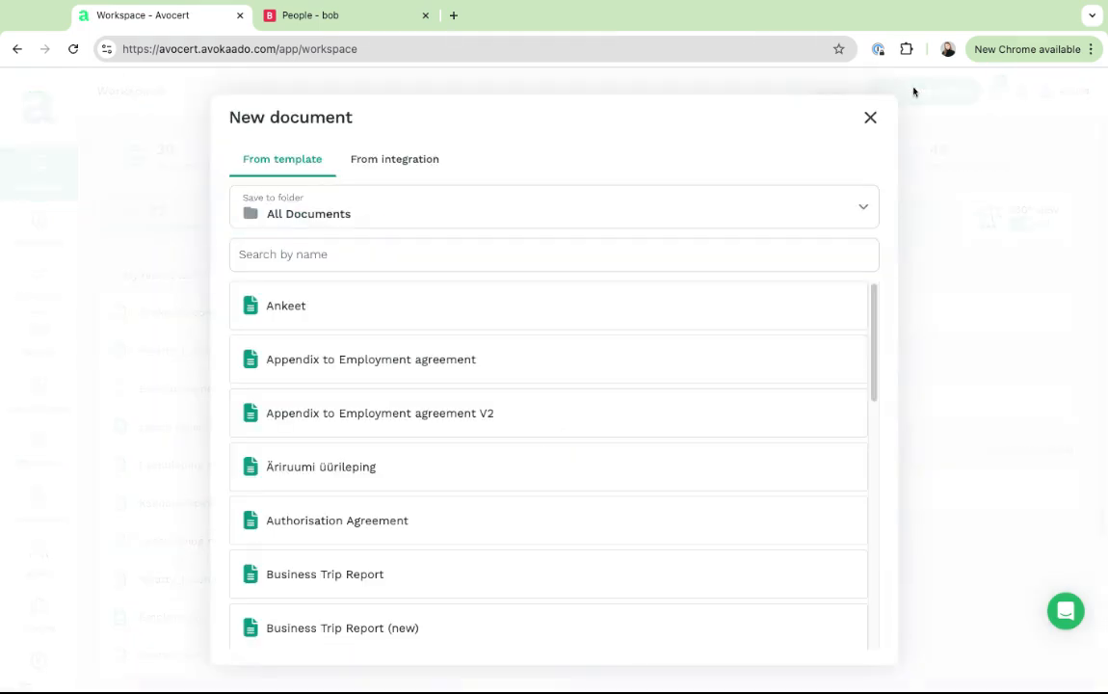
pyautogui.click(405, 168)
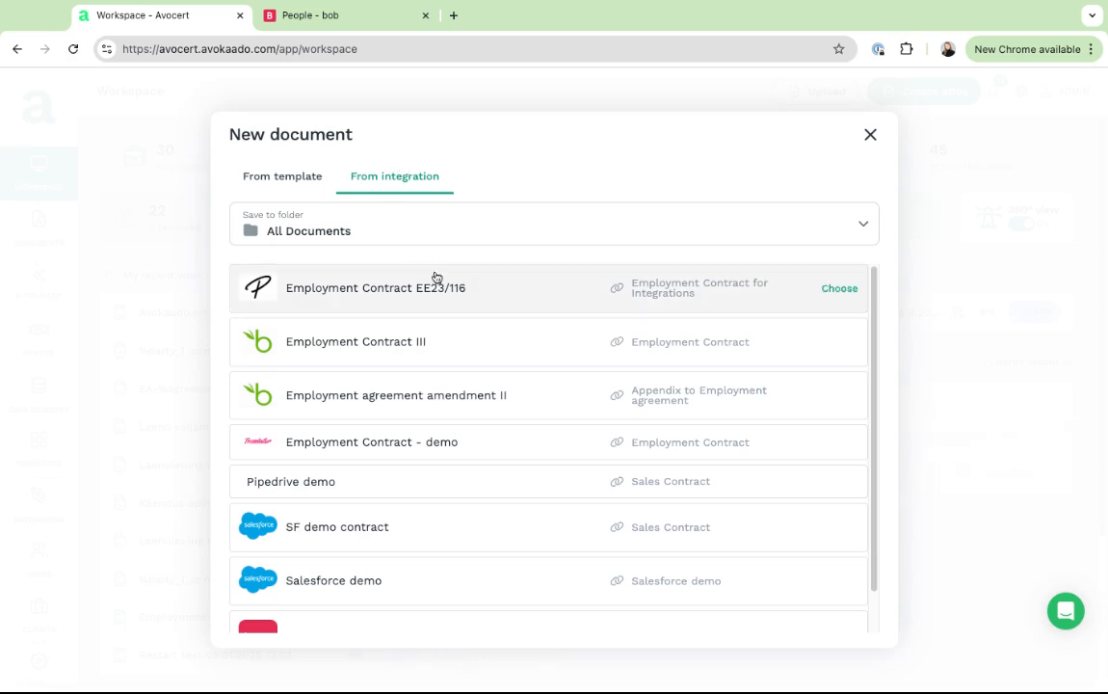
pyautogui.scroll(-2, 461, 395)
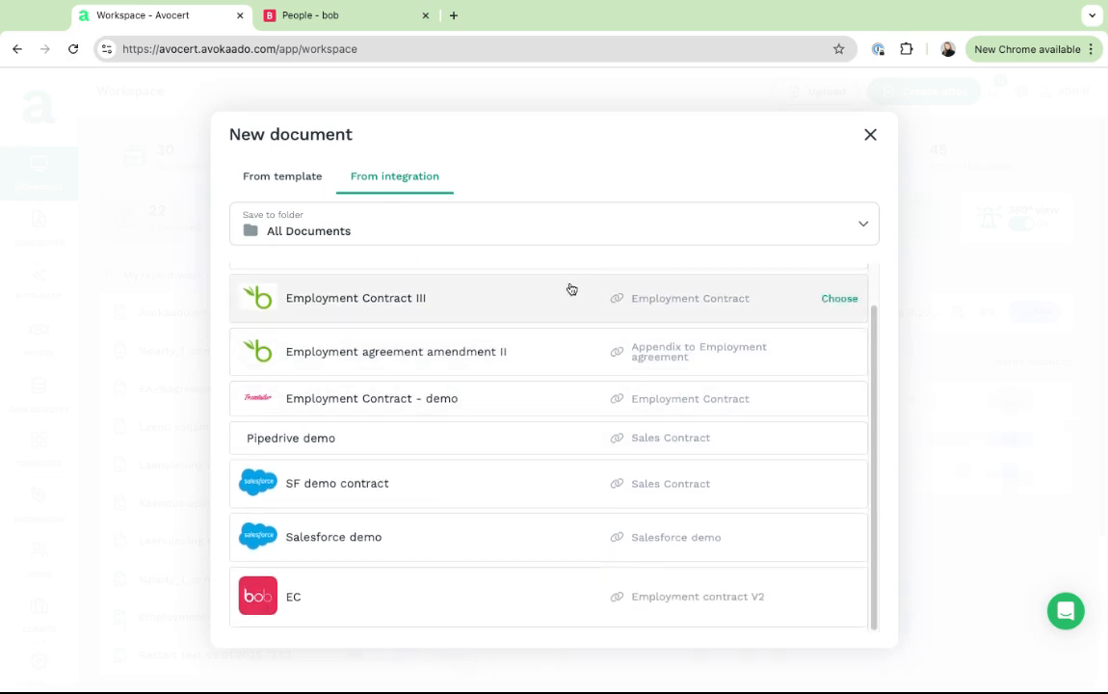
pyautogui.click(444, 607)
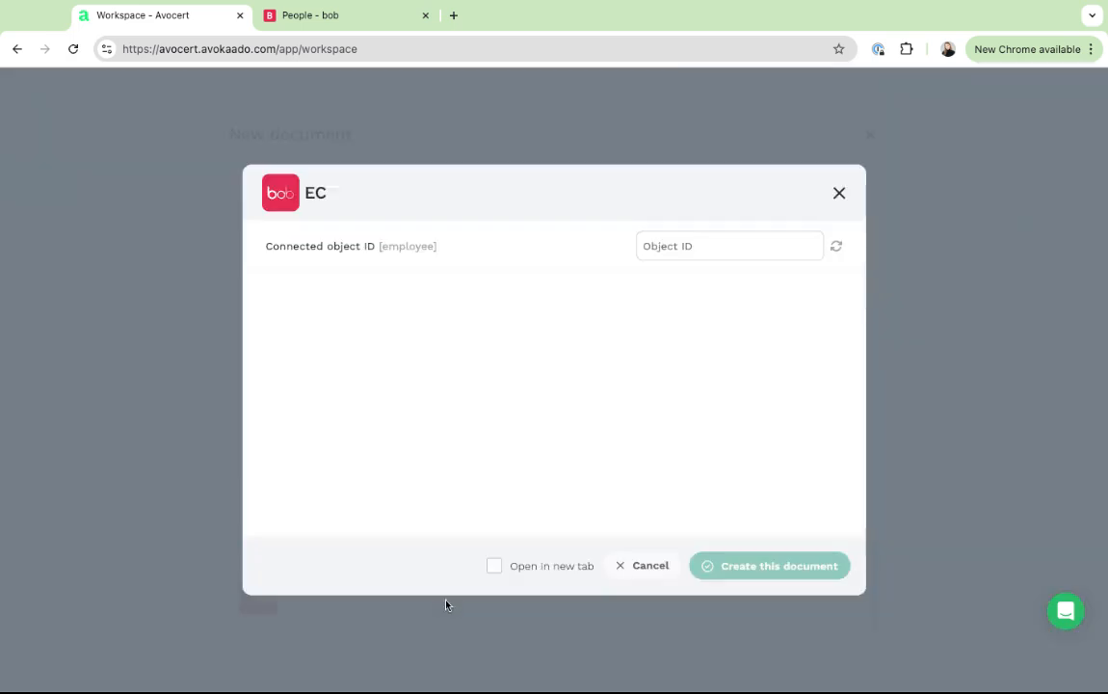
# Enter the employee's object ID from the HiBob profile, load and check the contract preview, and create the document
pyautogui.click(323, 15)
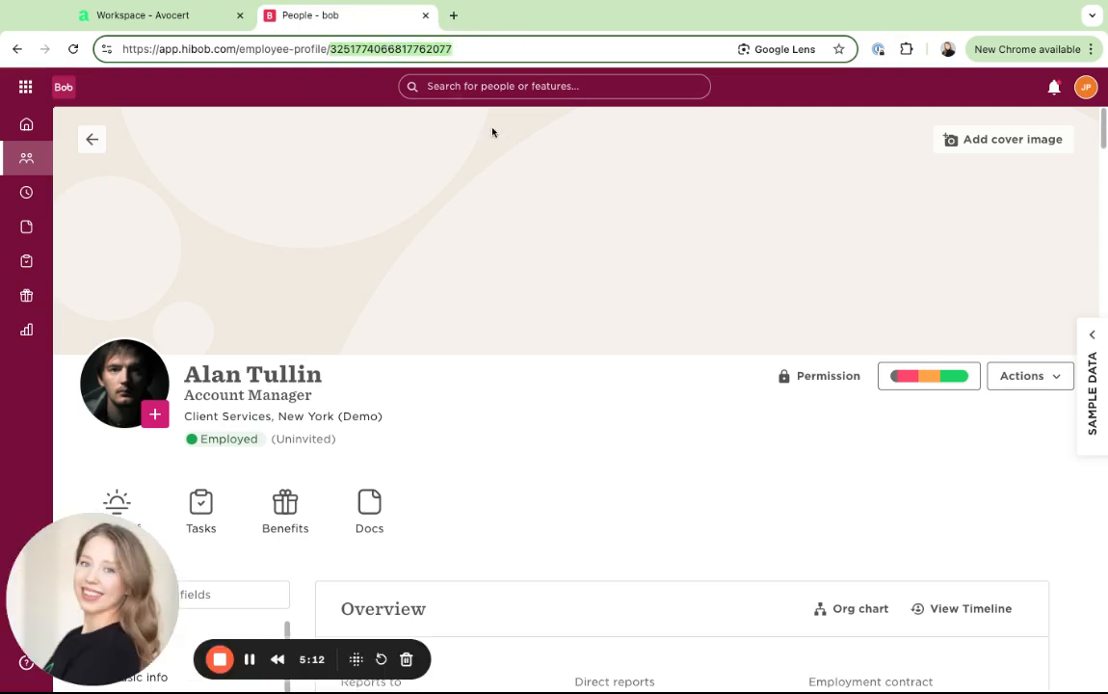
pyautogui.click(214, 21)
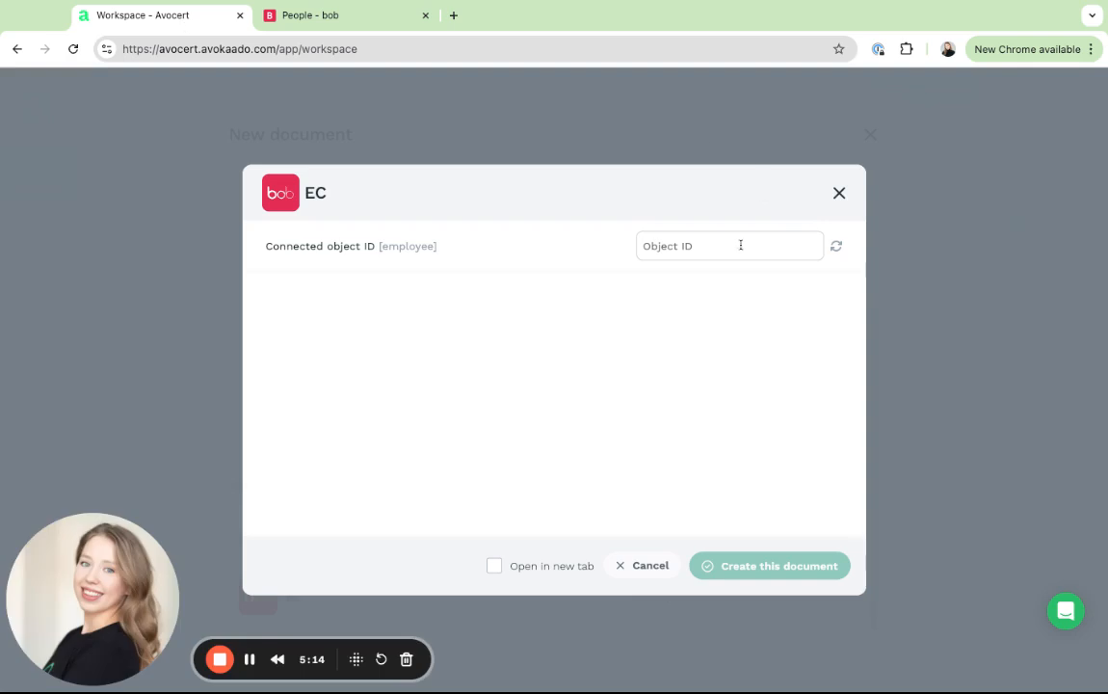
pyautogui.hotkey('ctrl', 'v')
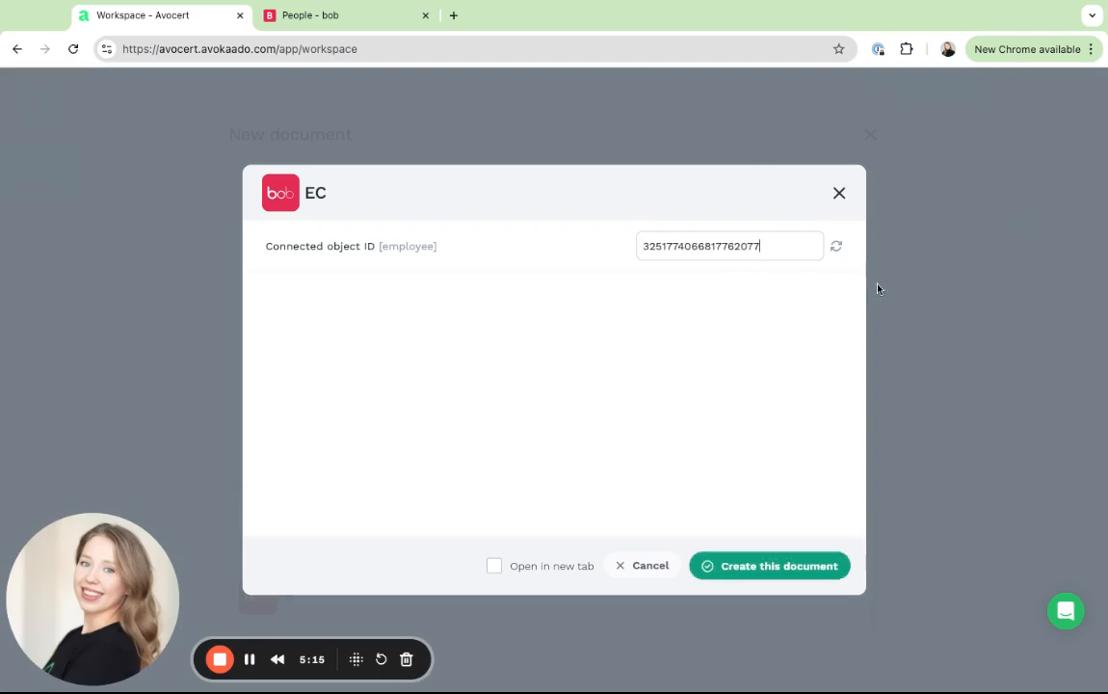
pyautogui.click(837, 246)
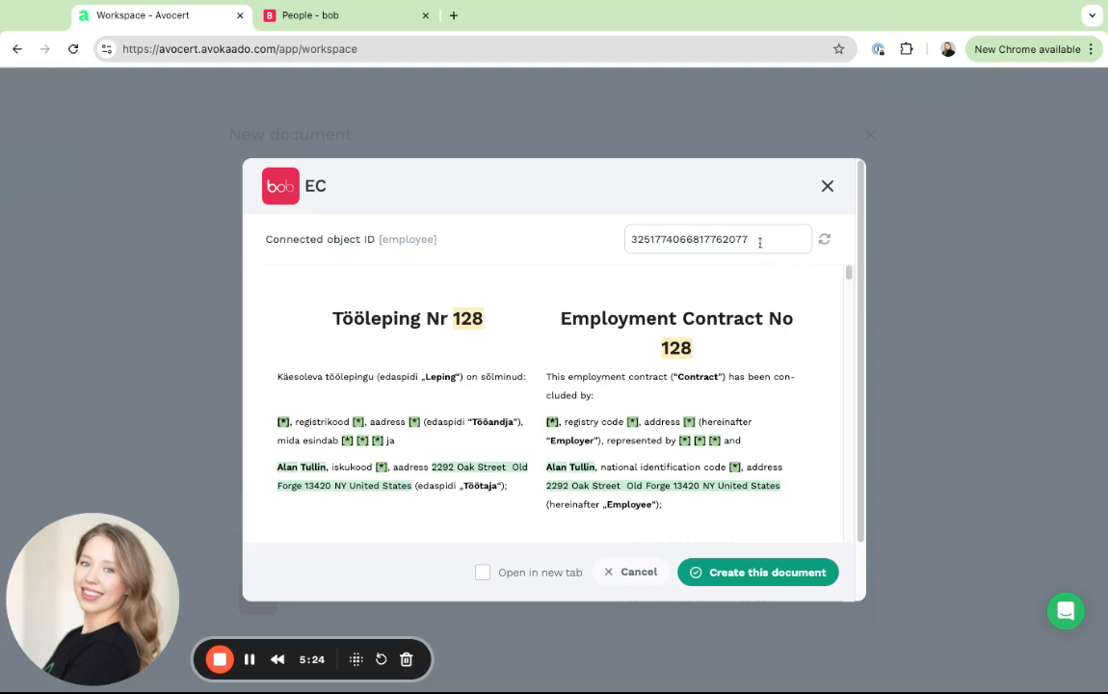
pyautogui.scroll(-2, 544, 416)
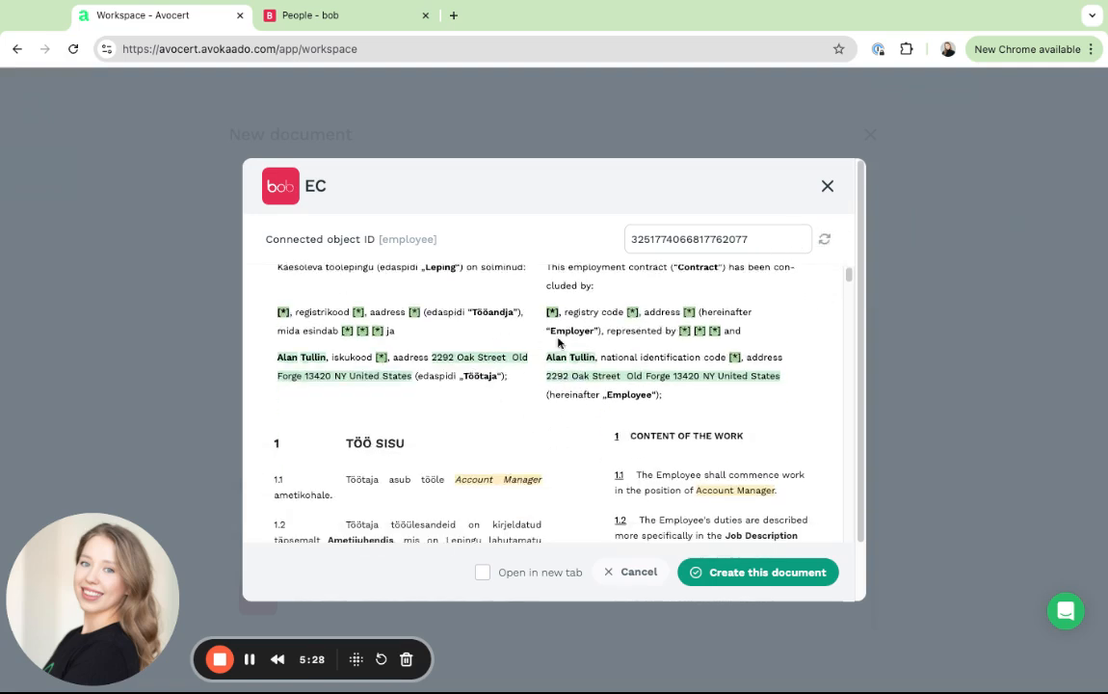
pyautogui.scroll(2, 578, 405)
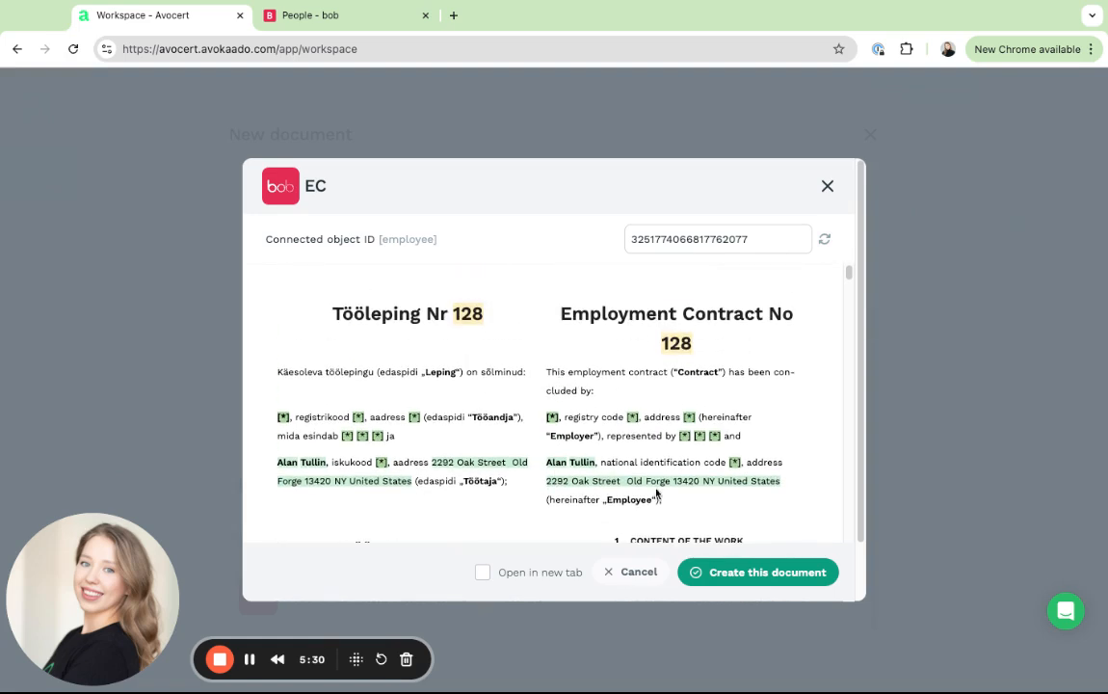
pyautogui.click(748, 570)
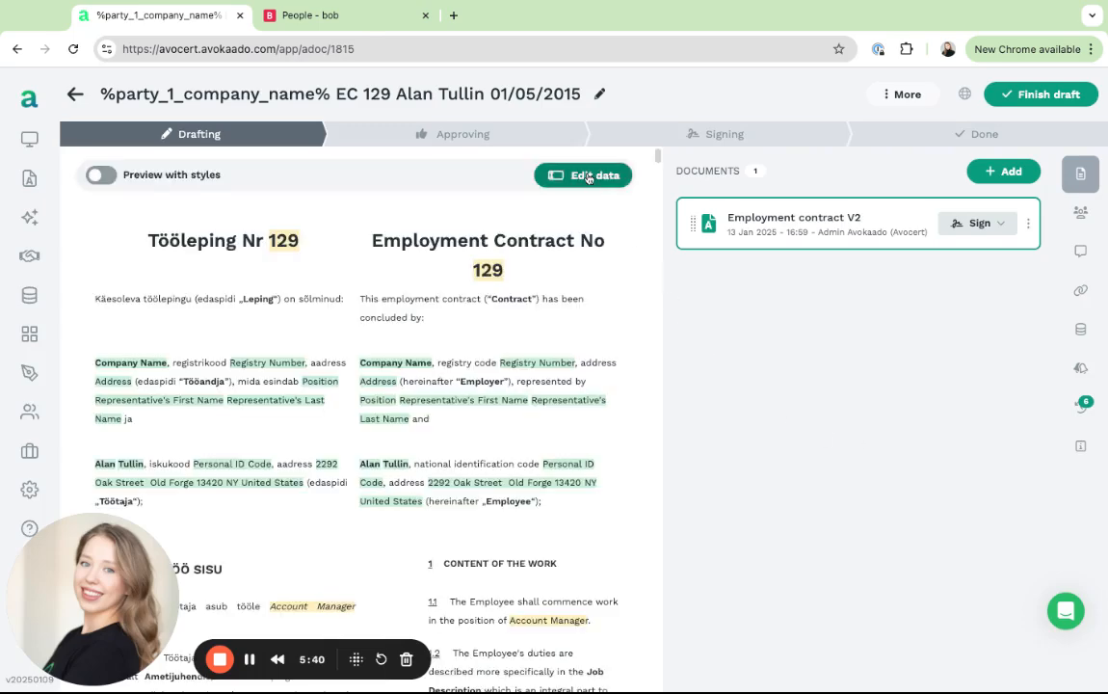
# Open the employment contract's data for editing and set the employer to Avokaado.com OÜ
pyautogui.click(582, 174)
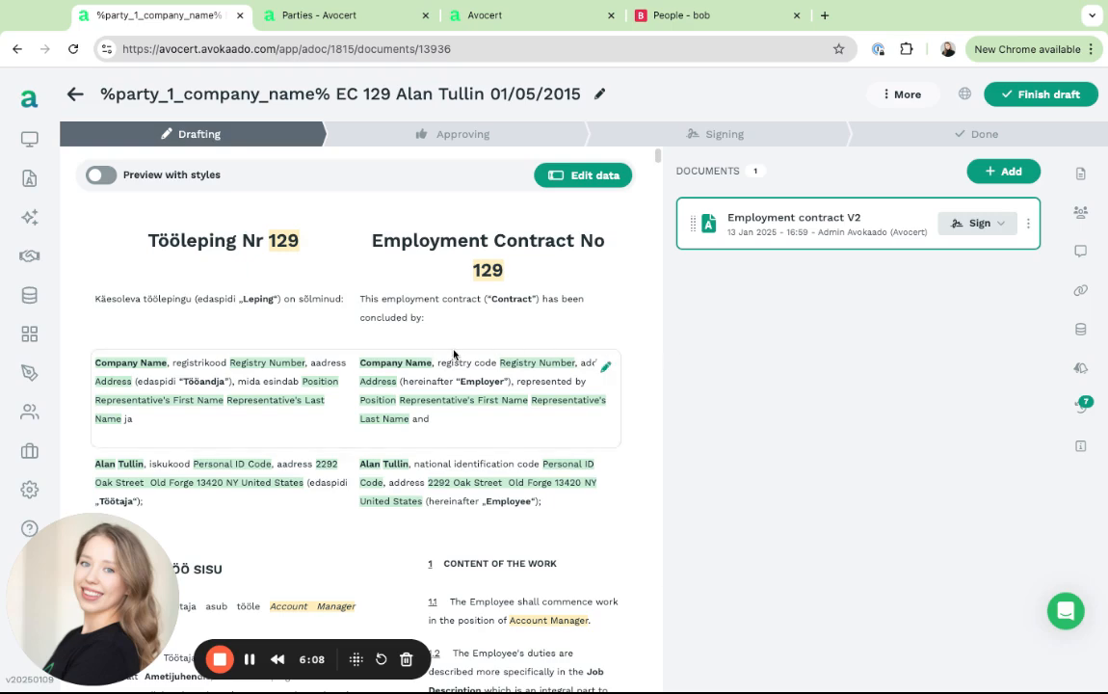
pyautogui.click(583, 175)
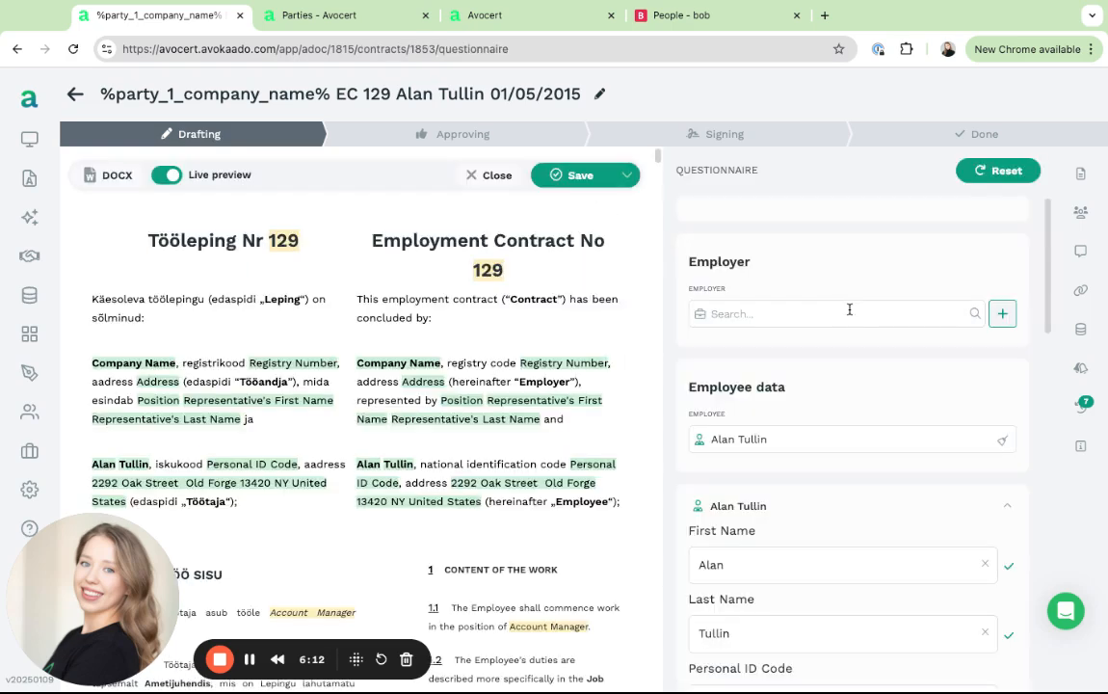
pyautogui.write('Avokaado')
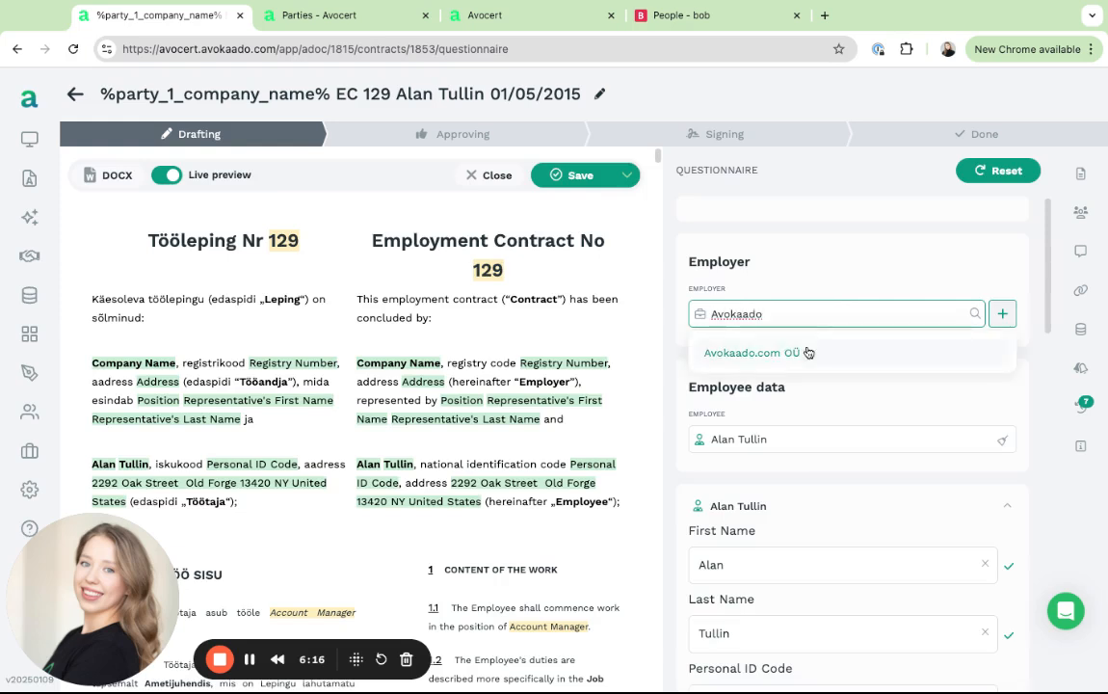
pyautogui.click(806, 350)
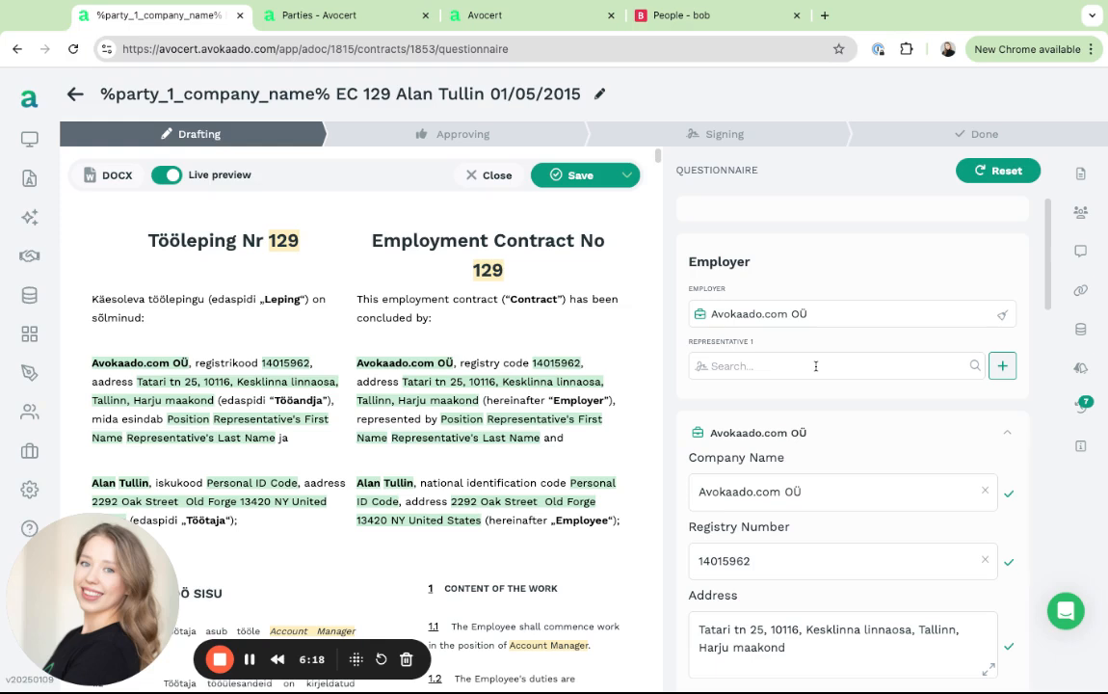
# Find the employer's representative by first name and select them as Representative 1
pyautogui.click(815, 366)
pyautogui.write('Mariana')
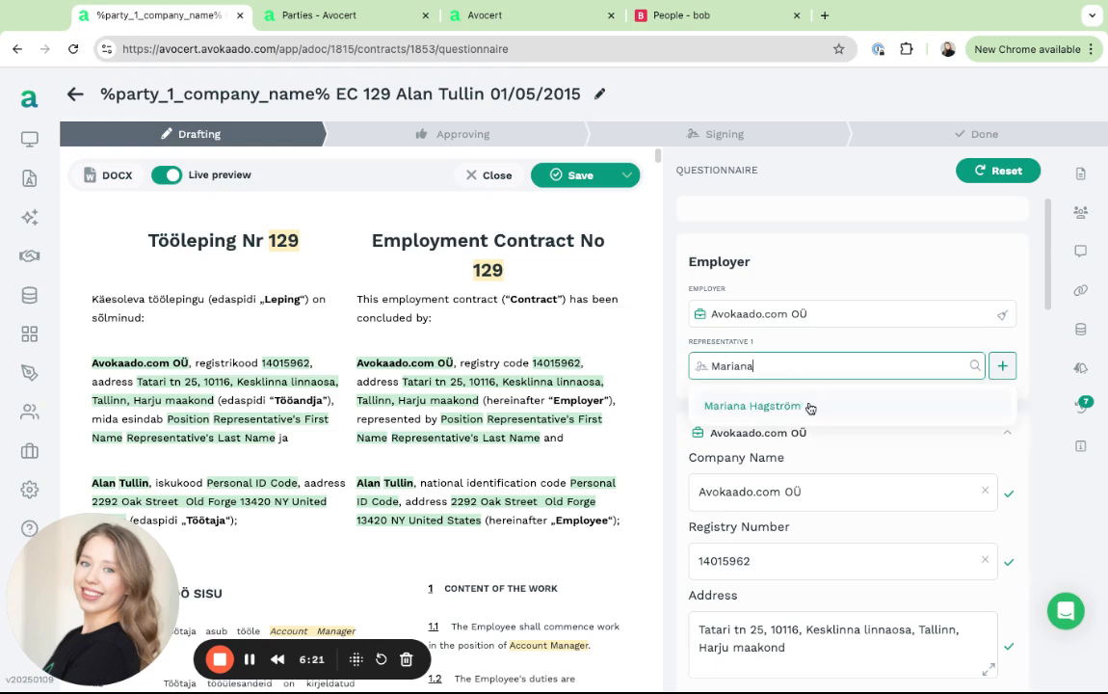
pyautogui.click(808, 404)
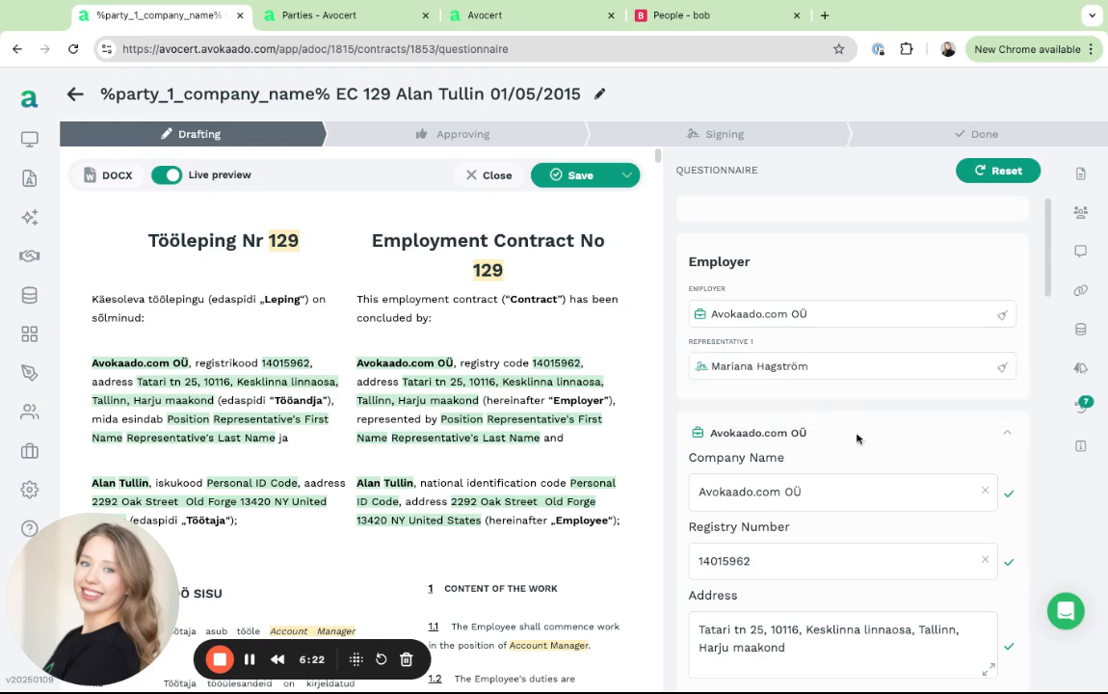
# Check the filled-in employer and representative details, and enter the employee's personal ID code in the employee data
pyautogui.scroll(-4, 920, 503)
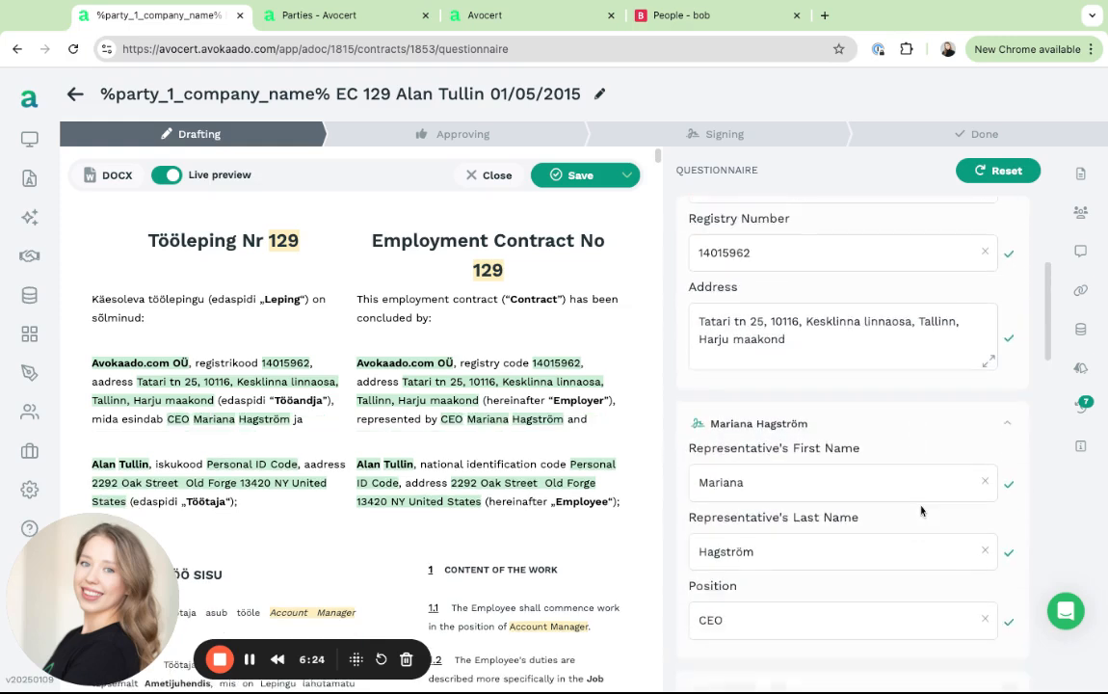
pyautogui.scroll(-5, 920, 511)
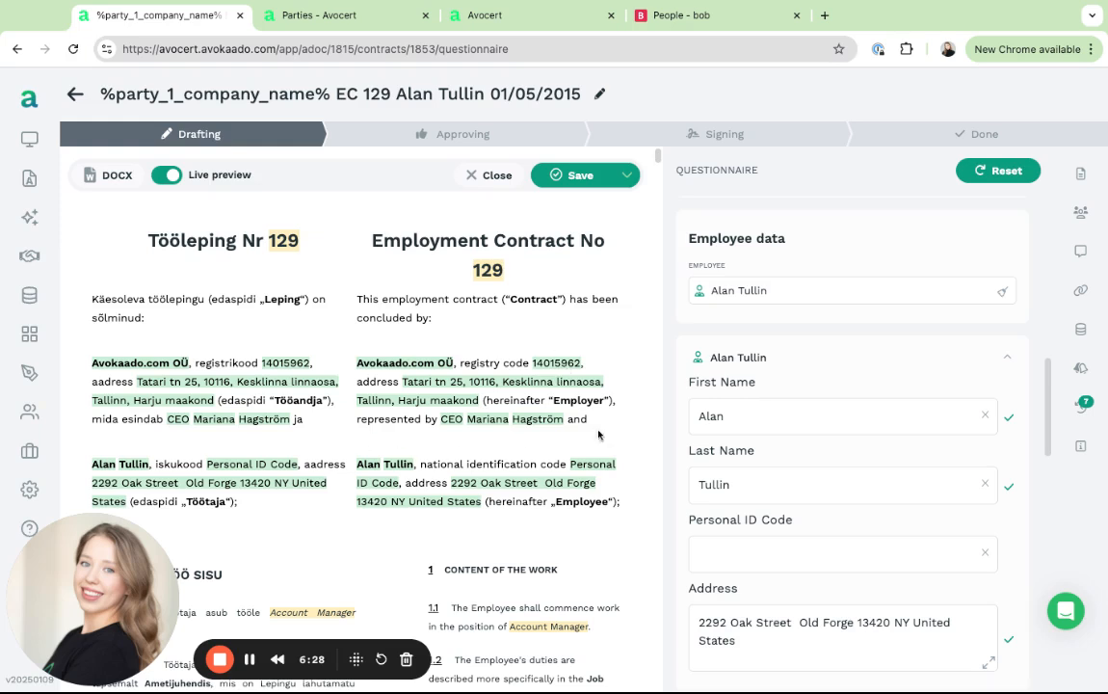
pyautogui.scroll(-1, 840, 439)
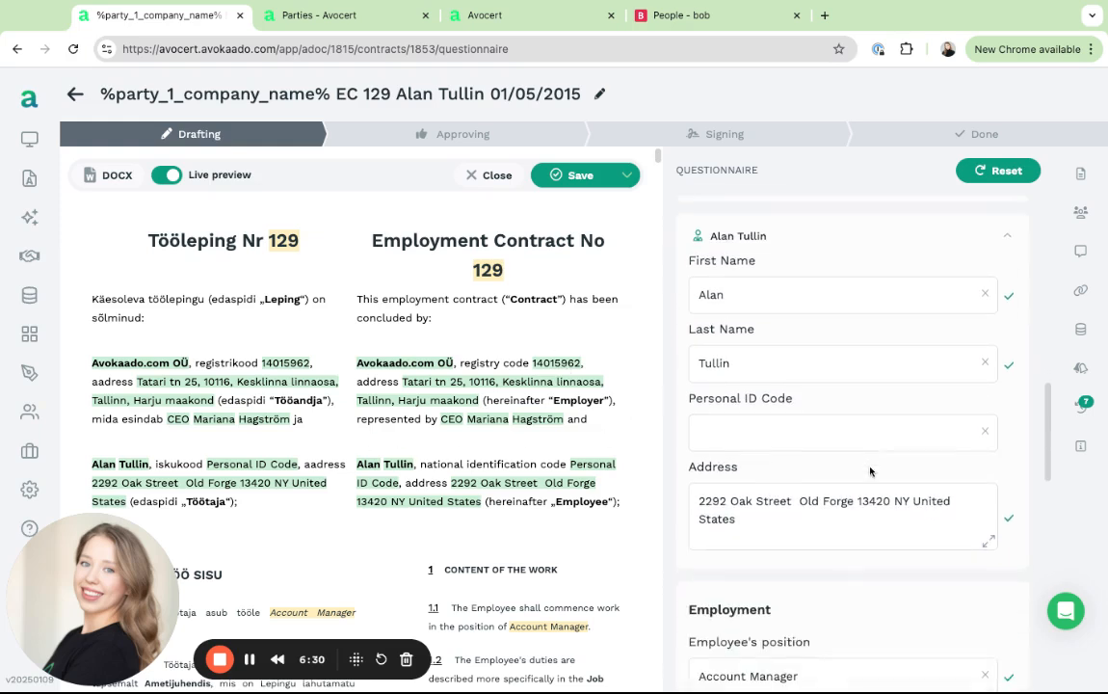
pyautogui.click(842, 431)
pyautogui.write('12345')
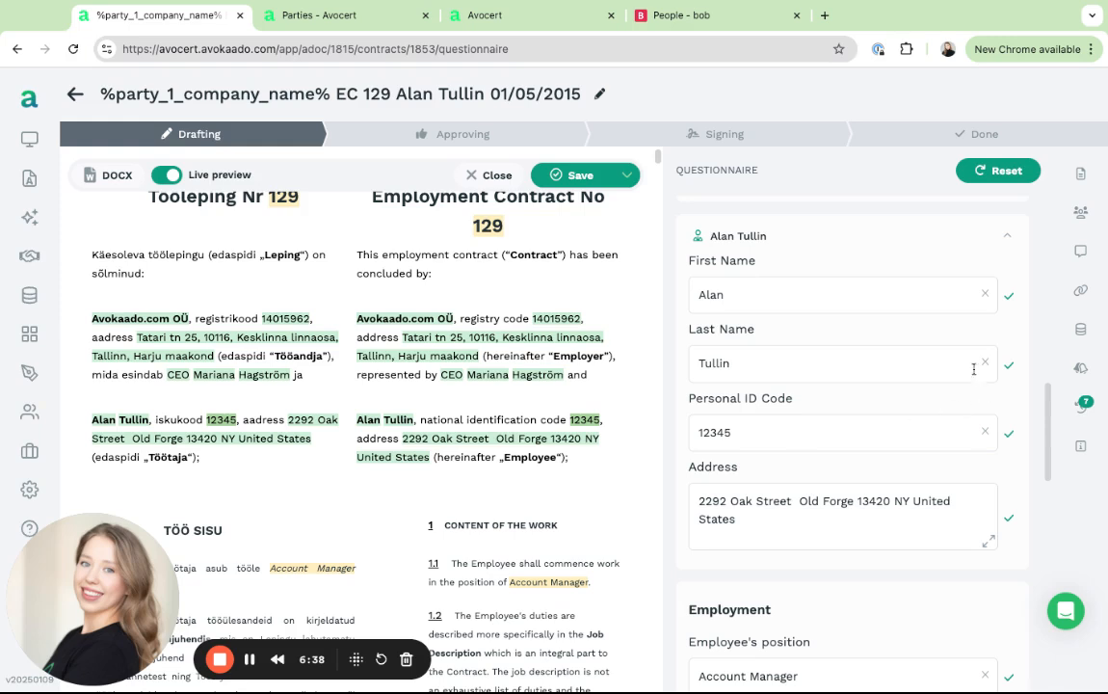
# Set the probationary period to 1, the contract term to Unspecified term and the office location to Tallinn
pyautogui.scroll(-2, 865, 422)
pyautogui.scroll(-4, 859, 429)
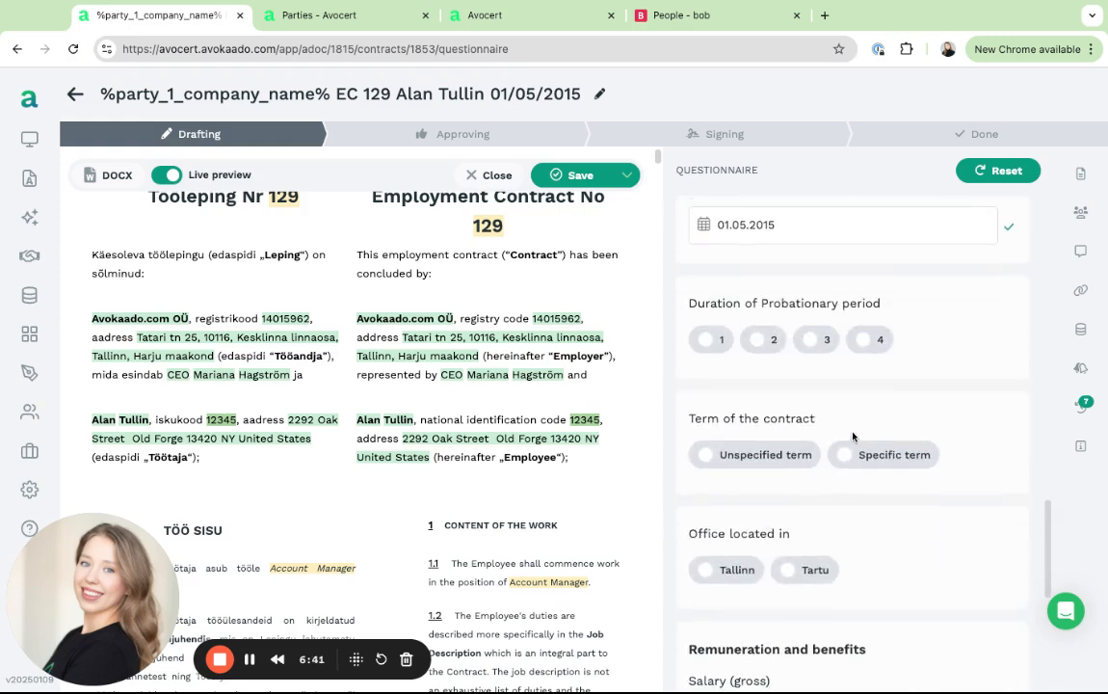
pyautogui.click(708, 339)
pyautogui.click(708, 458)
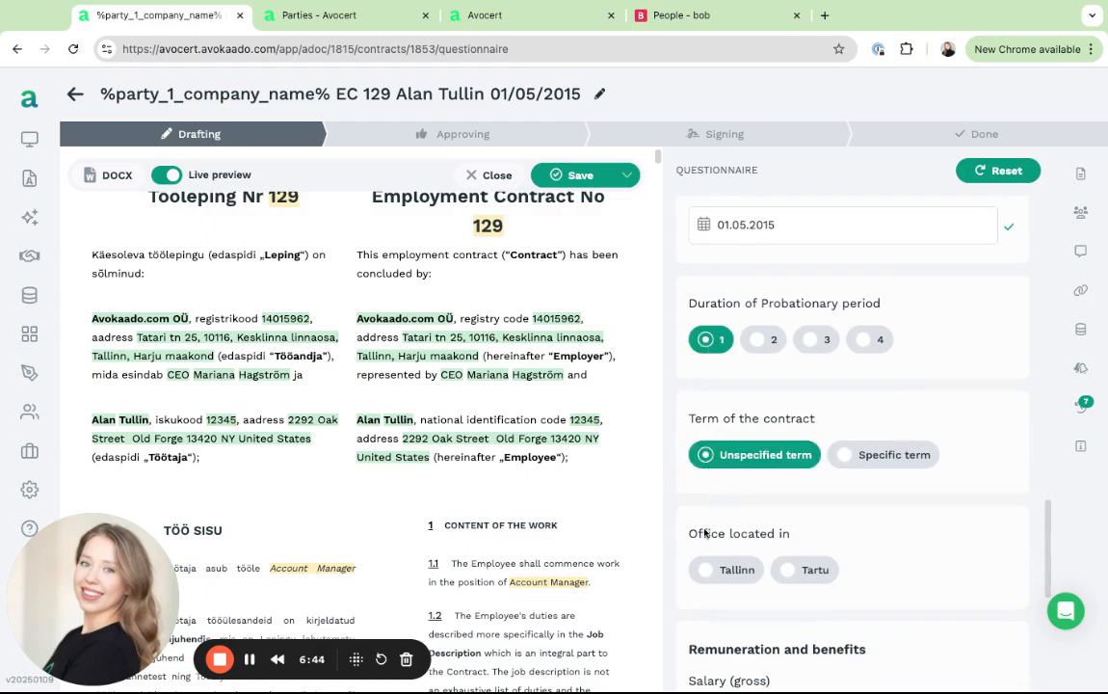
pyautogui.click(703, 568)
# Set the working time to Full-time and save the completed contract questionnaire
pyautogui.scroll(-4, 802, 572)
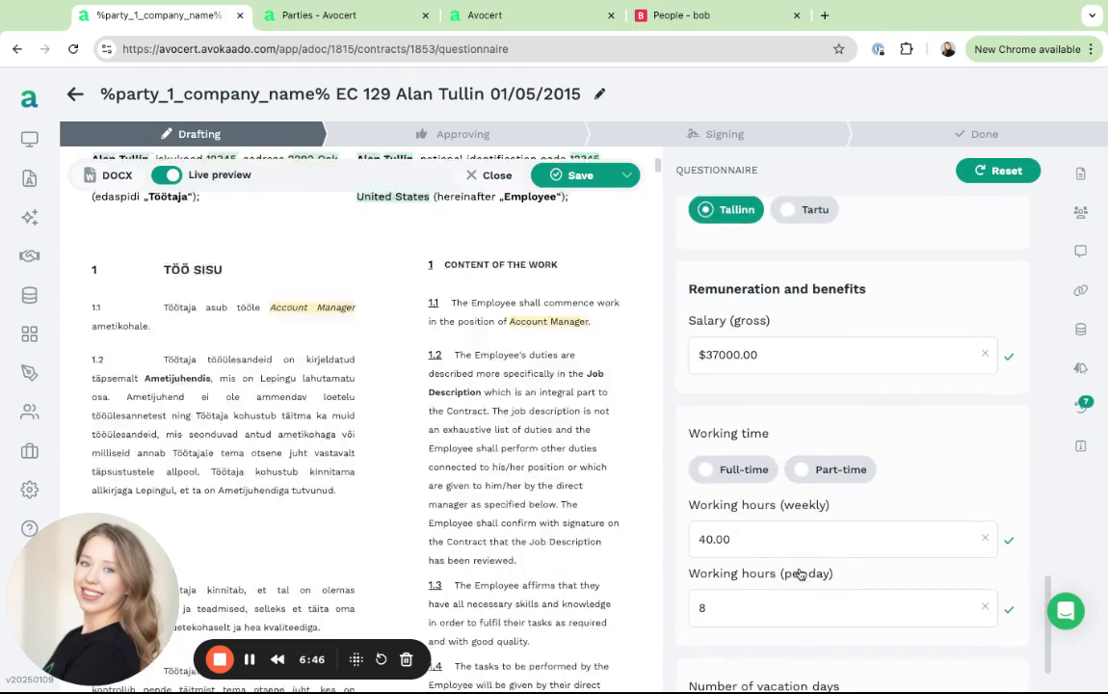
pyautogui.click(737, 468)
pyautogui.scroll(-1, 868, 595)
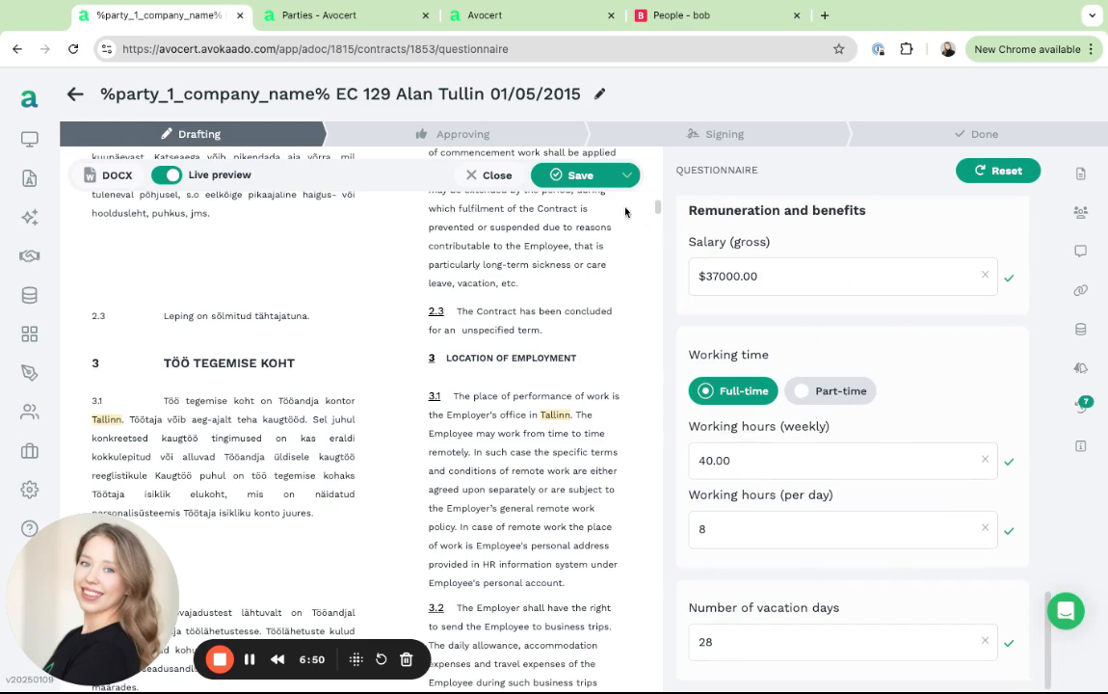
pyautogui.click(583, 177)
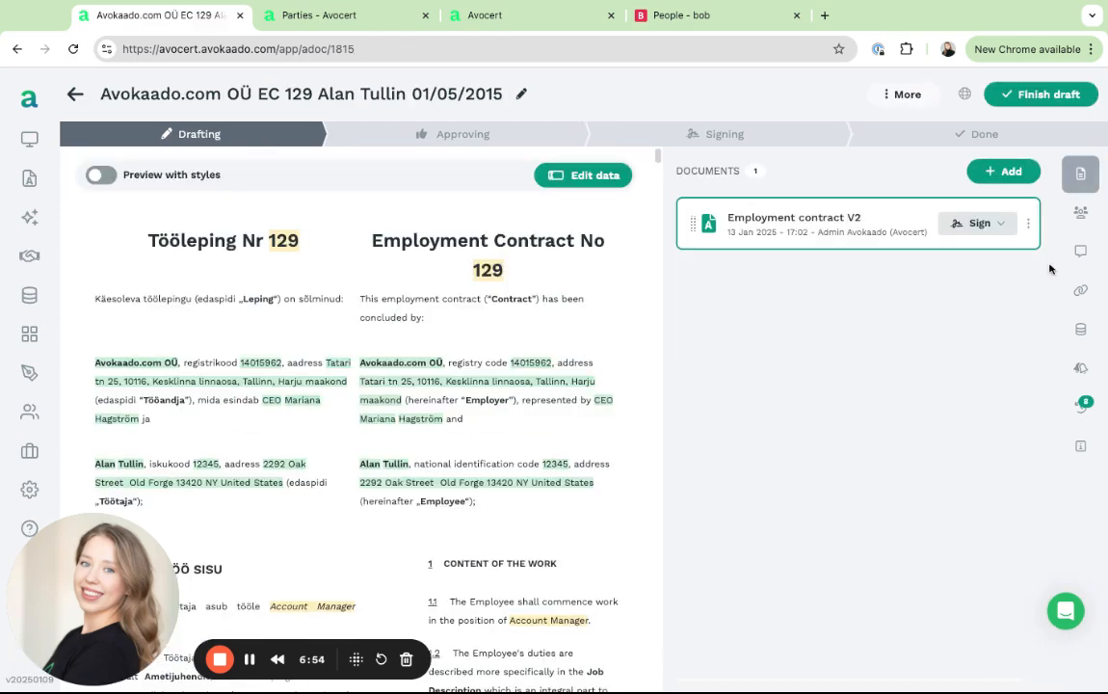
# Examine the contract's signers and collaborators, and switch to HiBob to view the employee's profile and the Docs options
pyautogui.click(1080, 213)
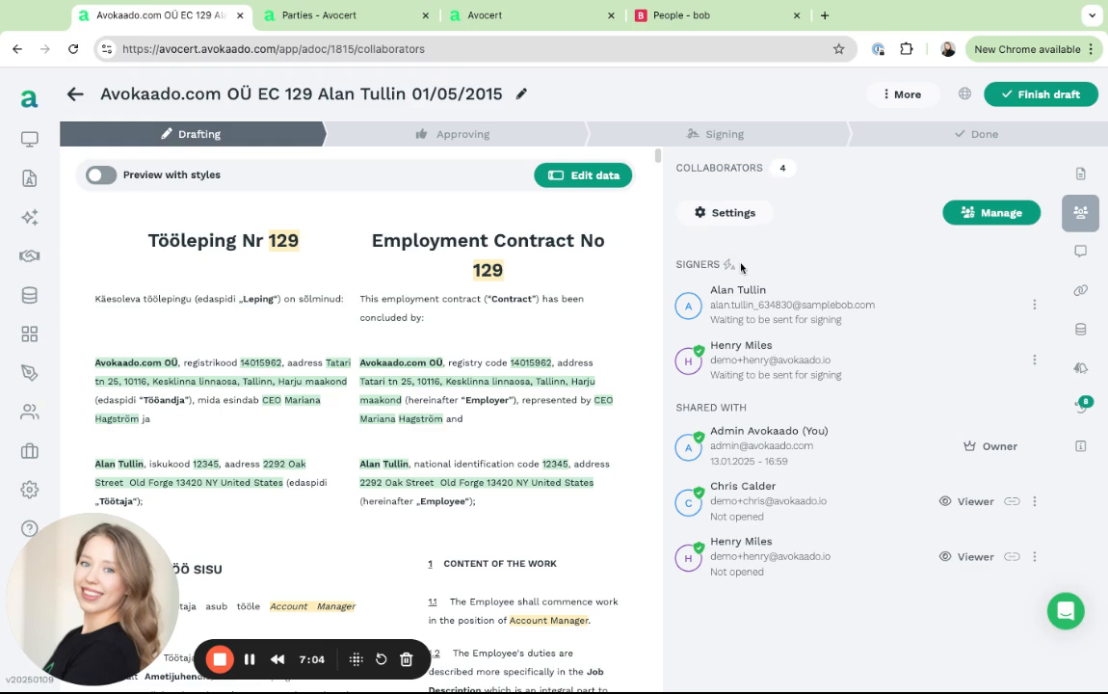
pyautogui.moveTo(730, 268)
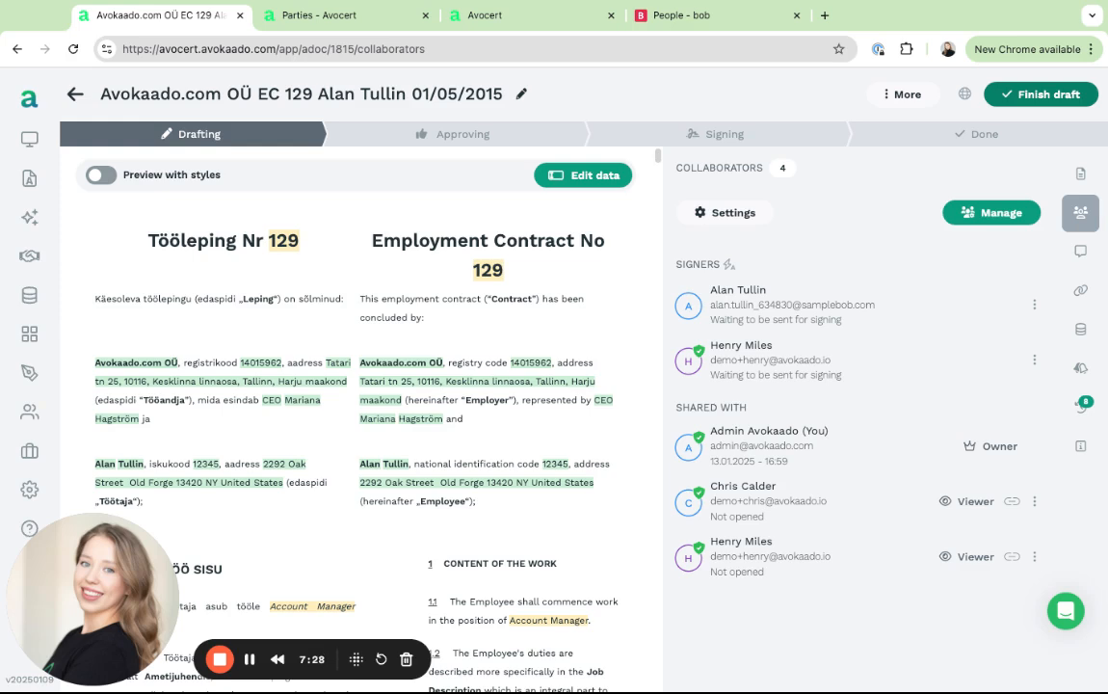
pyautogui.click(710, 21)
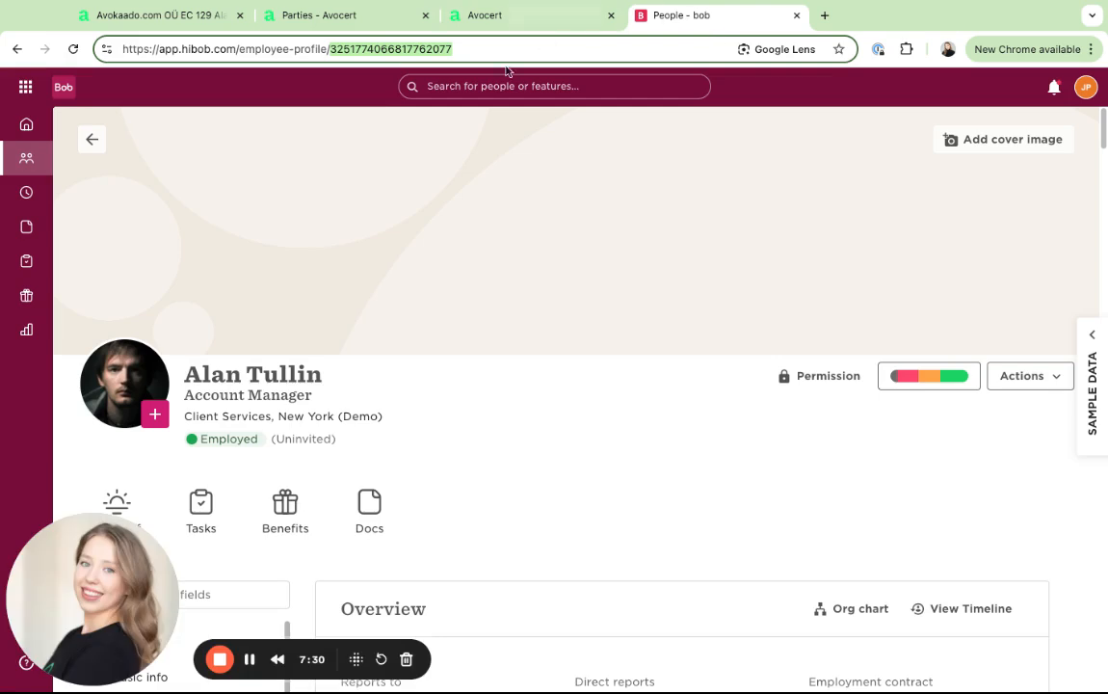
pyautogui.scroll(-3, 408, 341)
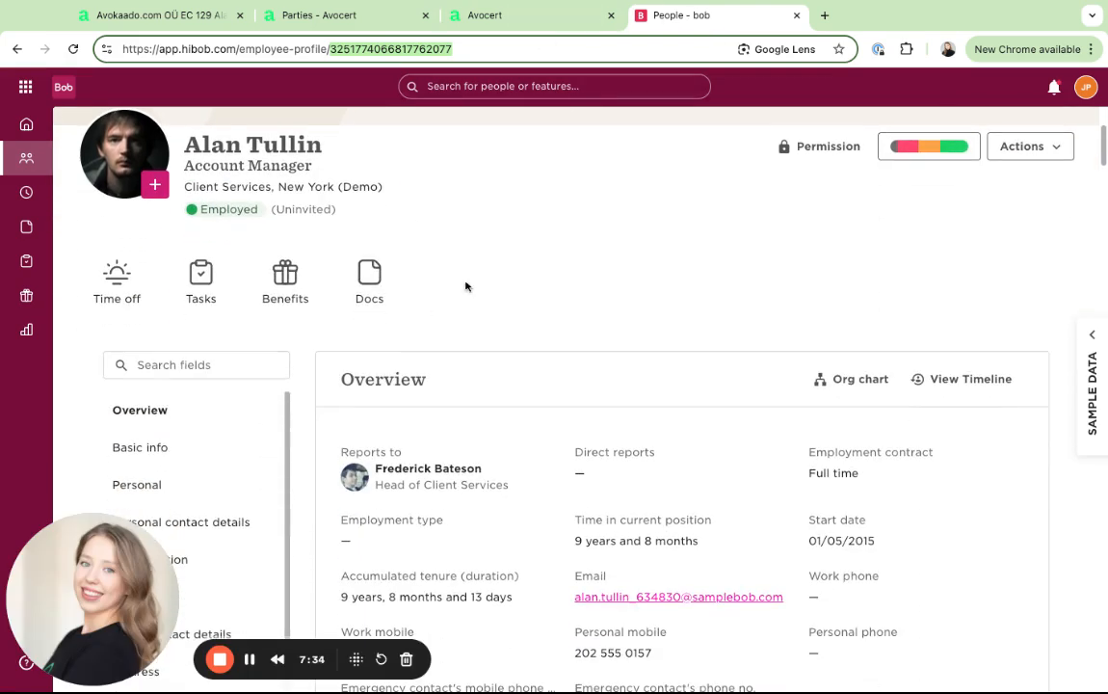
pyautogui.click(36, 233)
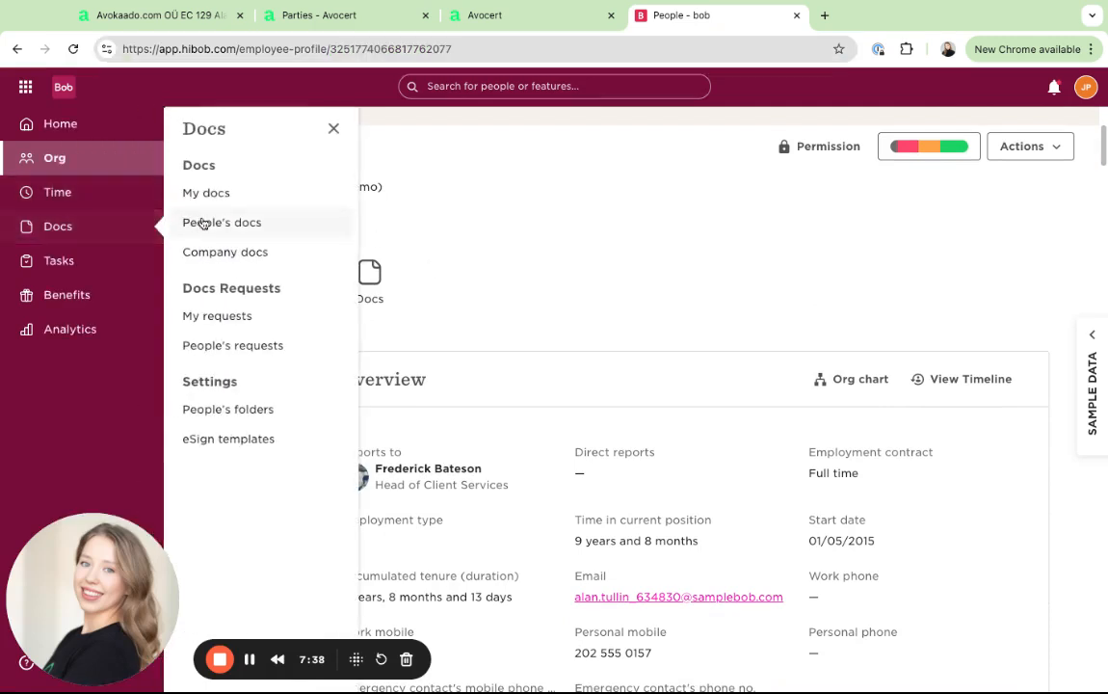
# Switch back to the employment contract in Avokaado and review its activity log entries
pyautogui.click(157, 21)
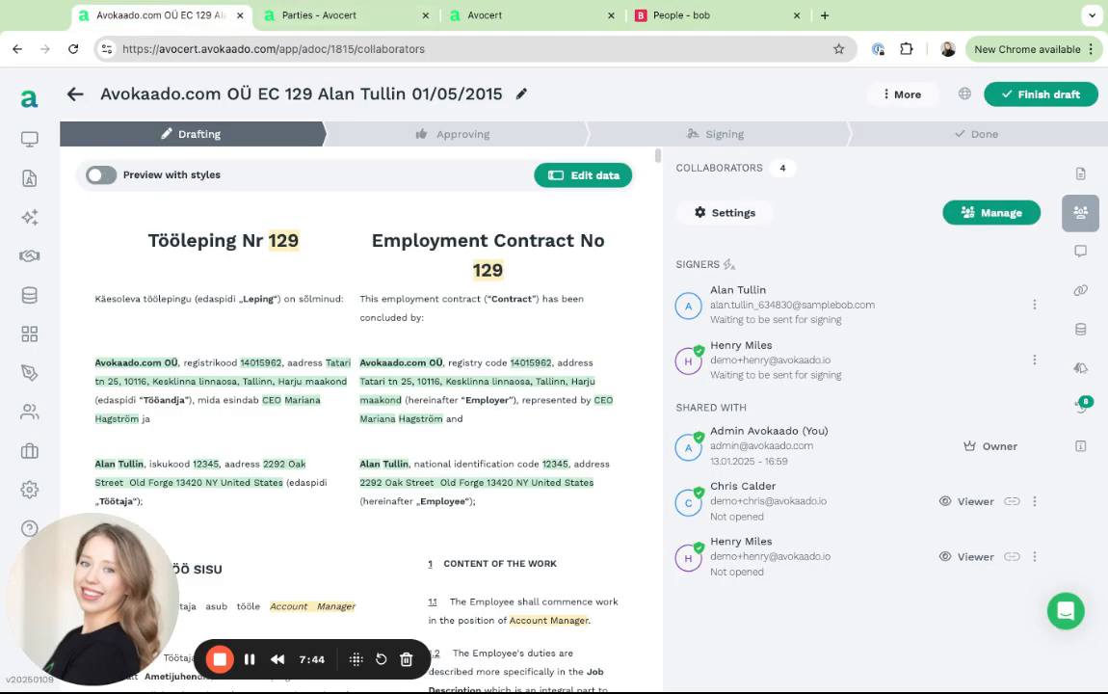
pyautogui.click(1076, 407)
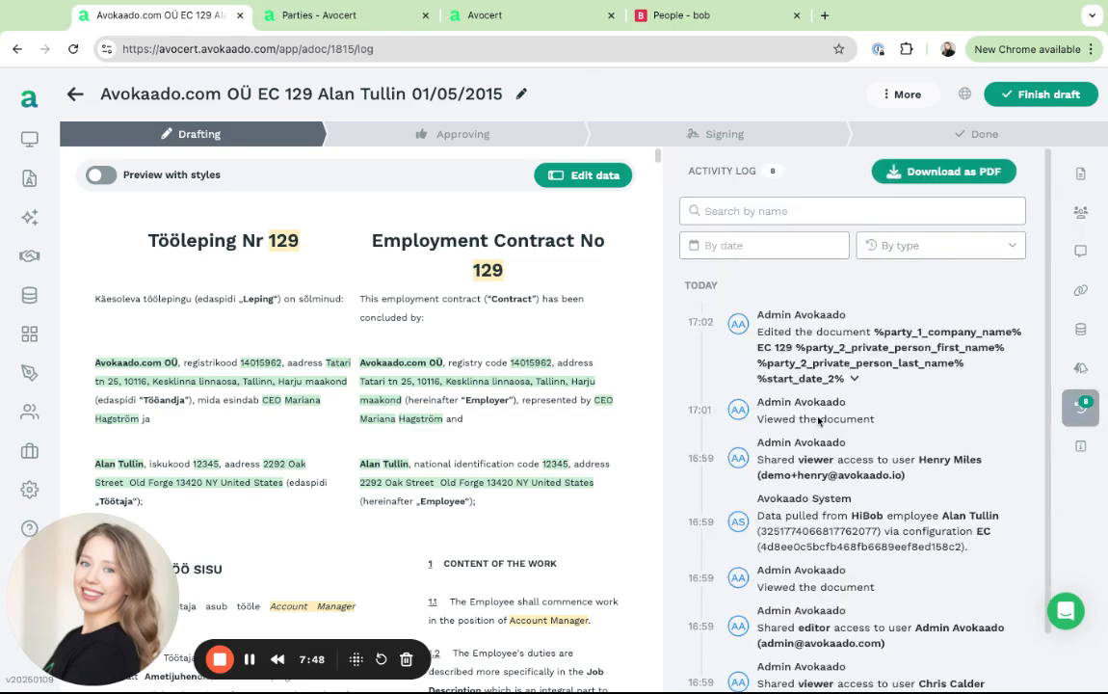
pyautogui.scroll(-1, 827, 438)
pyautogui.scroll(-1, 827, 437)
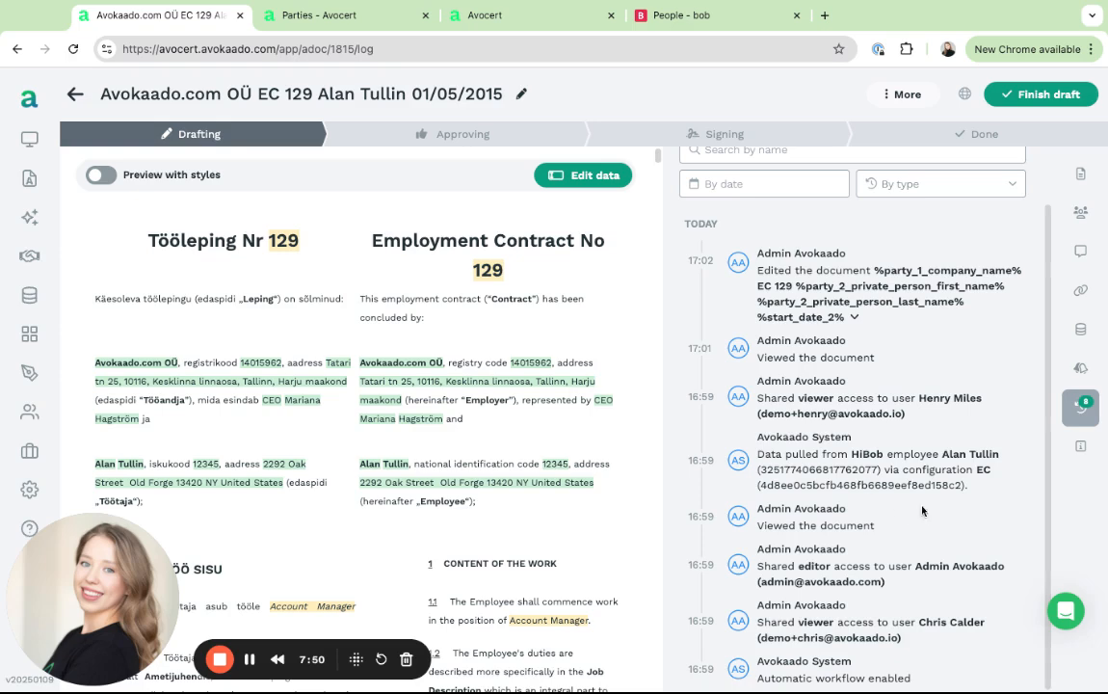
pyautogui.scroll(1, 844, 546)
pyautogui.scroll(2, 844, 546)
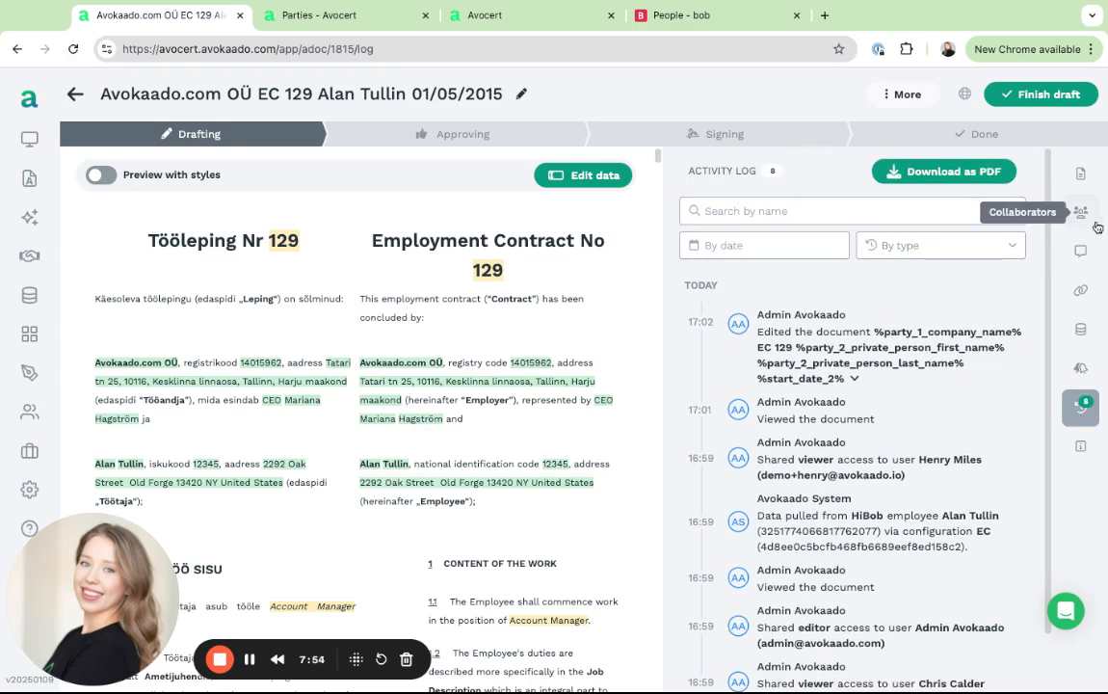
# Look through the contract's discussion, signer details, linked documents and reminders
pyautogui.click(1080, 251)
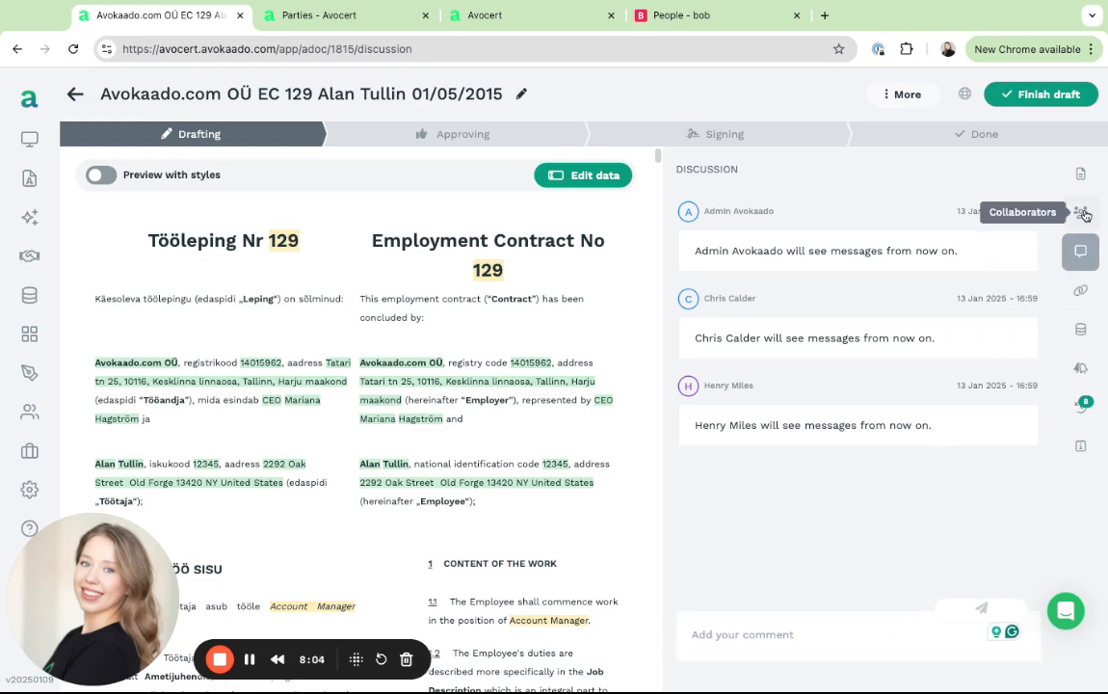
pyautogui.click(1081, 213)
pyautogui.moveTo(711, 290); pyautogui.dragTo(768, 291)
pyautogui.click(777, 304)
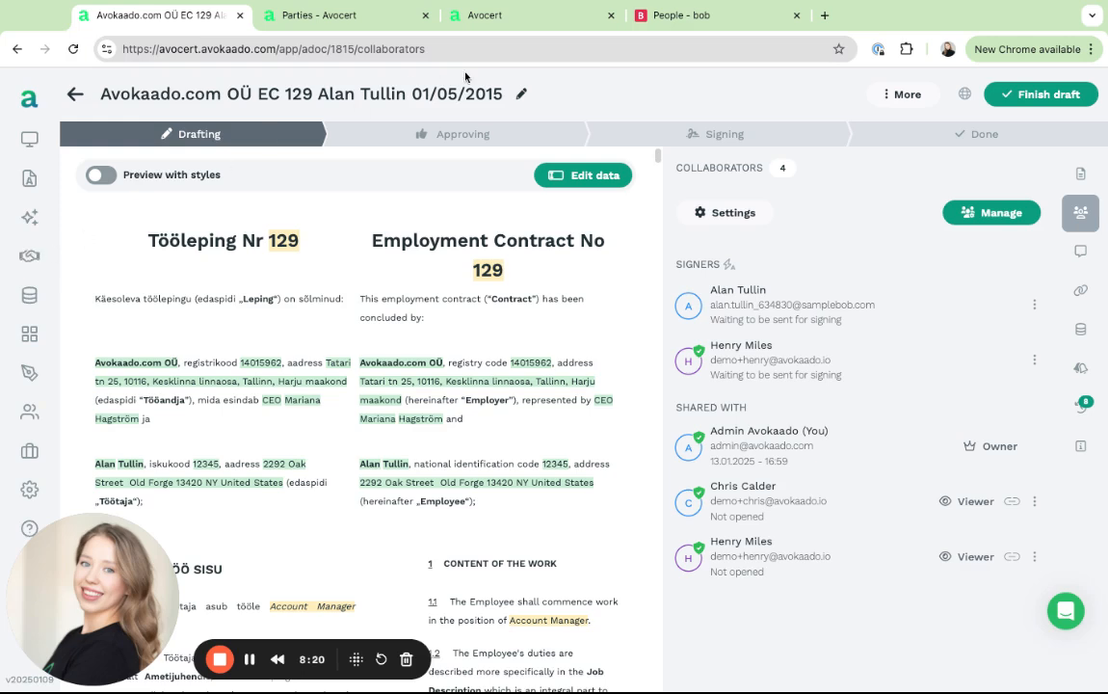
pyautogui.click(1081, 290)
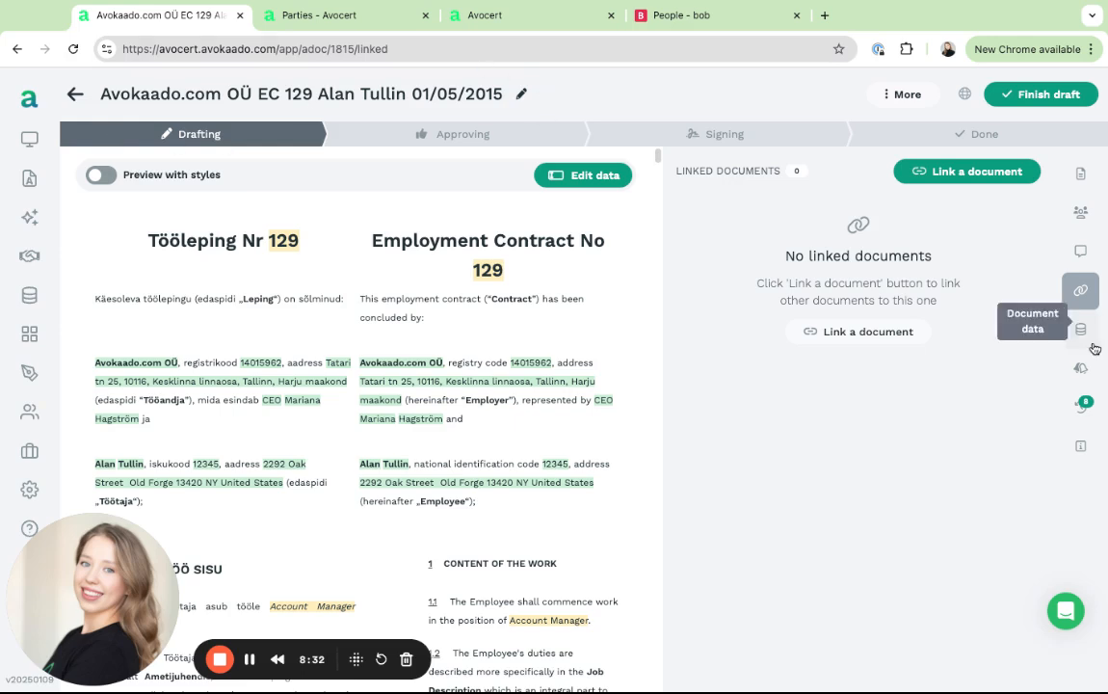
pyautogui.click(1080, 372)
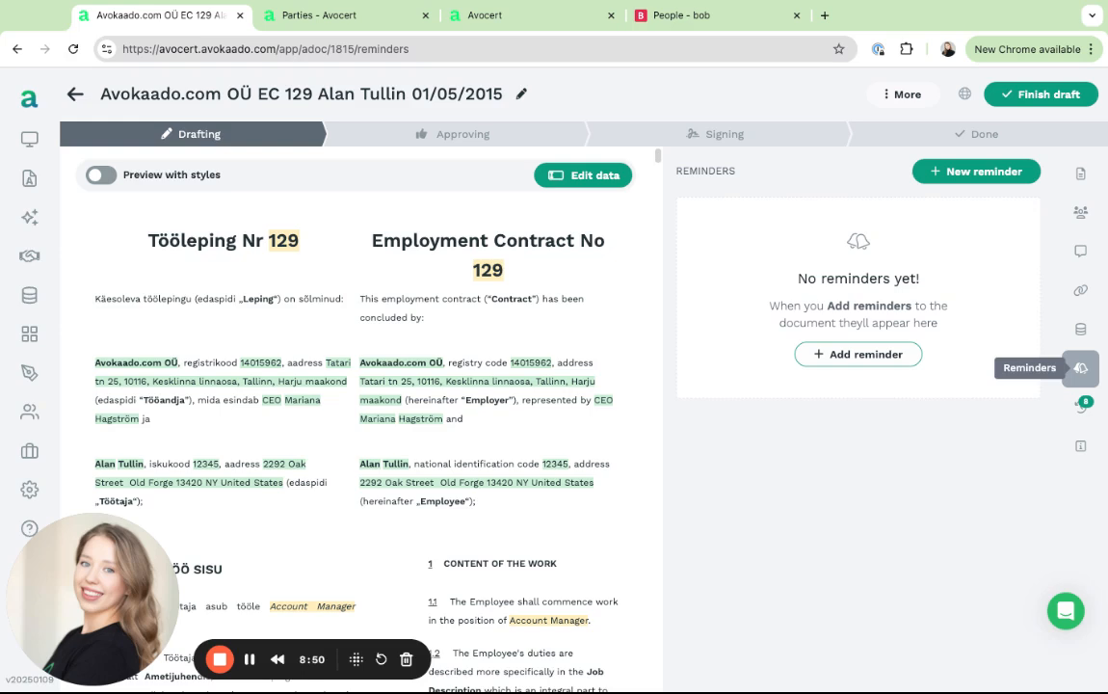
# Turn on Automatic notification in the contract's collaborator settings and read its explanation
pyautogui.click(1080, 173)
pyautogui.click(1081, 211)
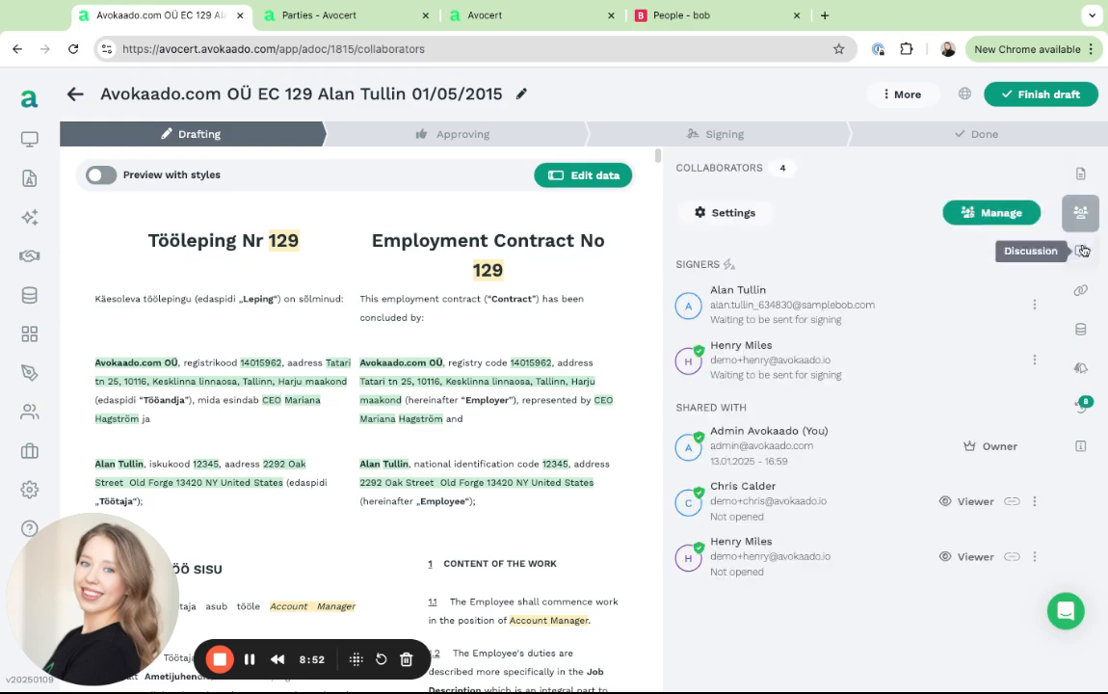
pyautogui.click(738, 215)
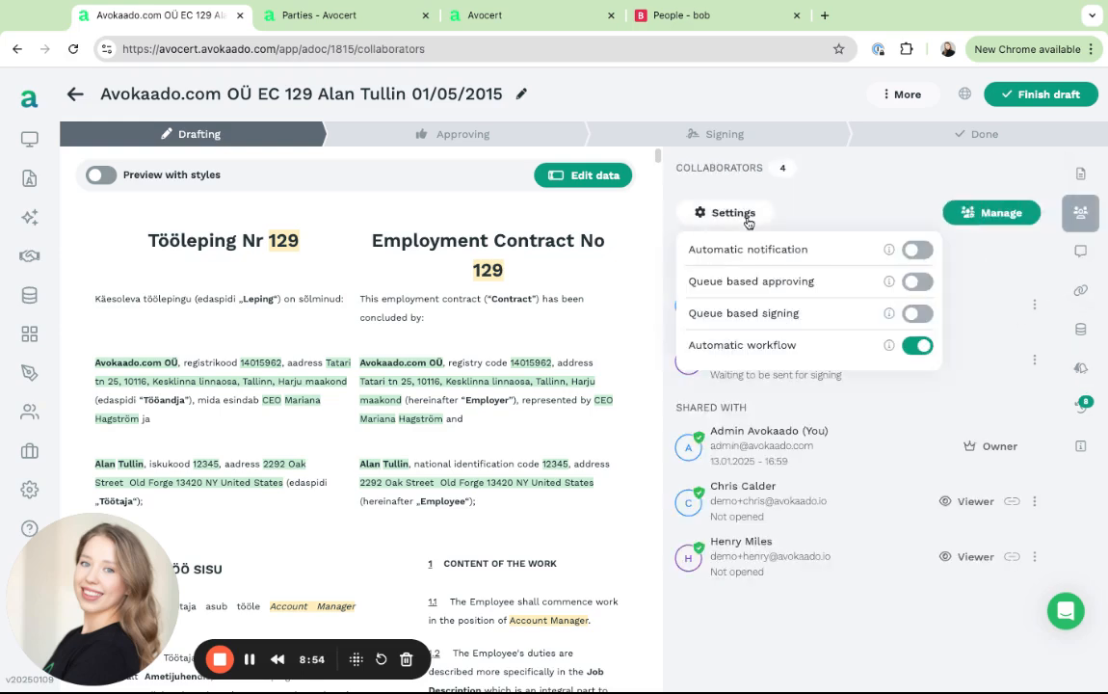
pyautogui.click(917, 250)
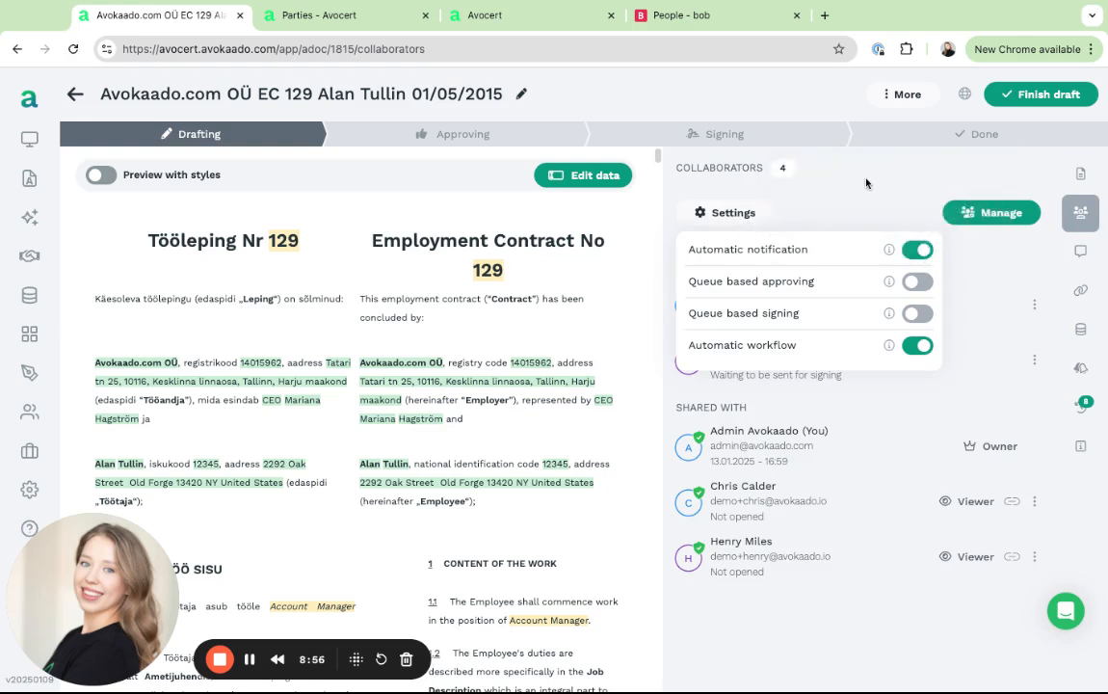
pyautogui.moveTo(890, 250)
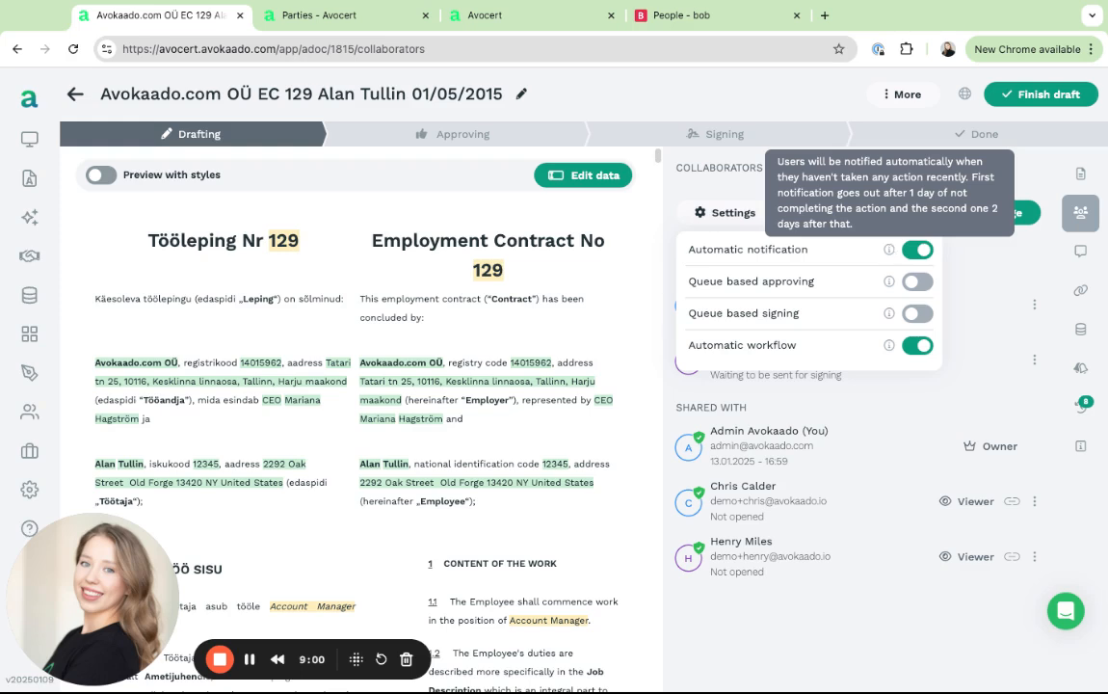
pyautogui.click(647, 171)
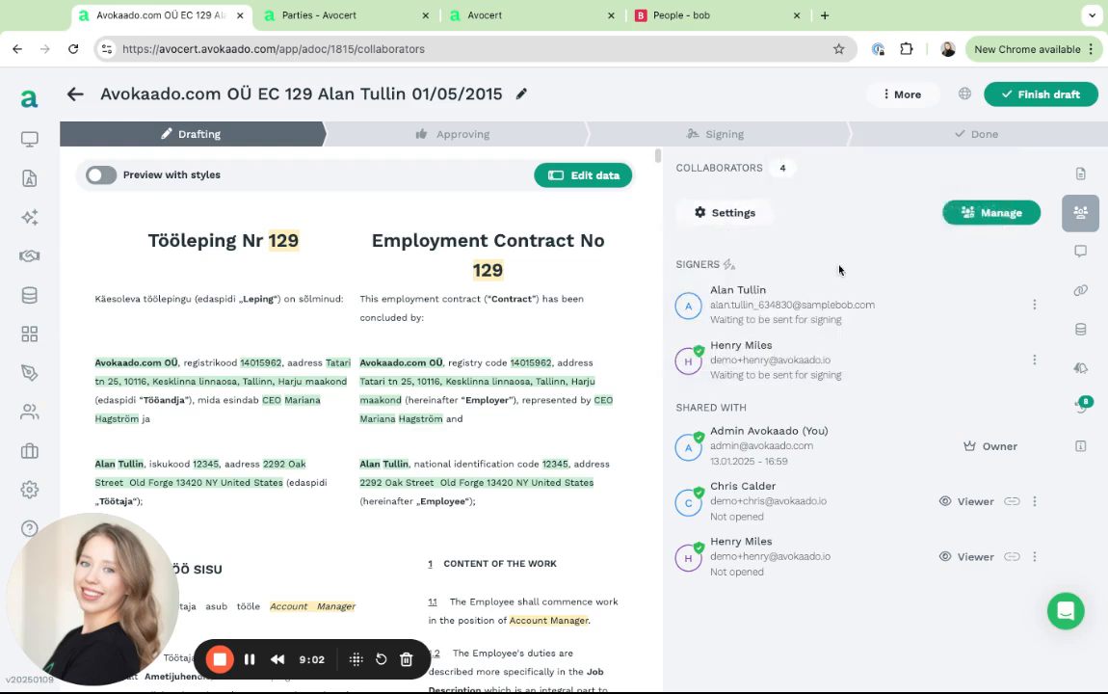